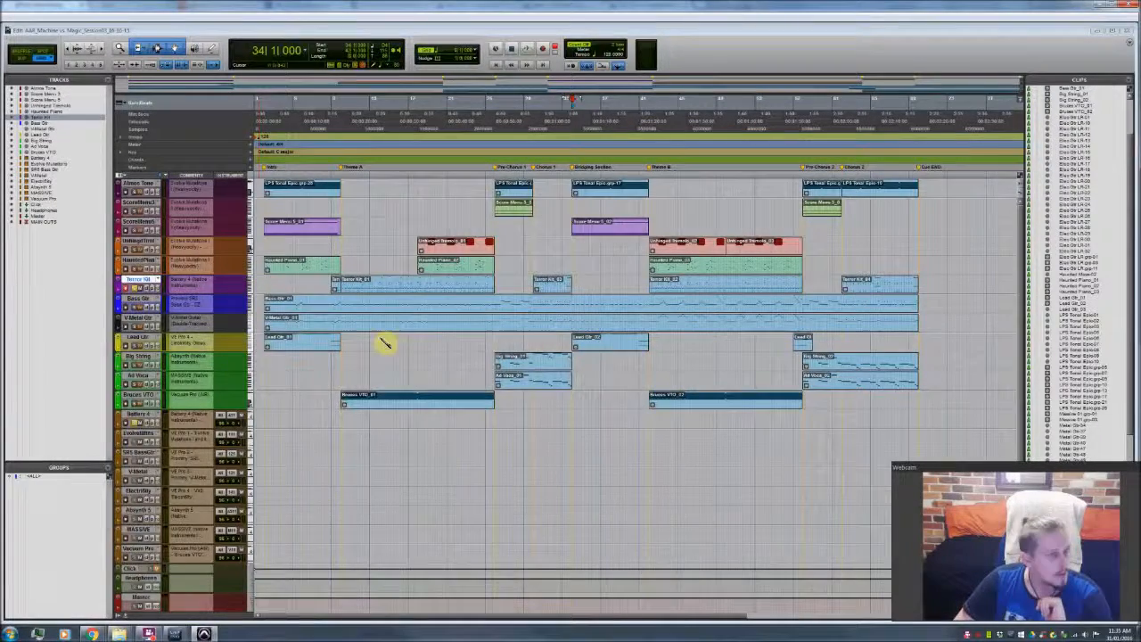
# Step: Open the Battery drum plug-in for the Terror Kit track, view its sample cells, and close it again
pyautogui.press('ctrl+alt+super+w')
pyautogui.moveTo(361, 274); pyautogui.dragTo(602, 244)
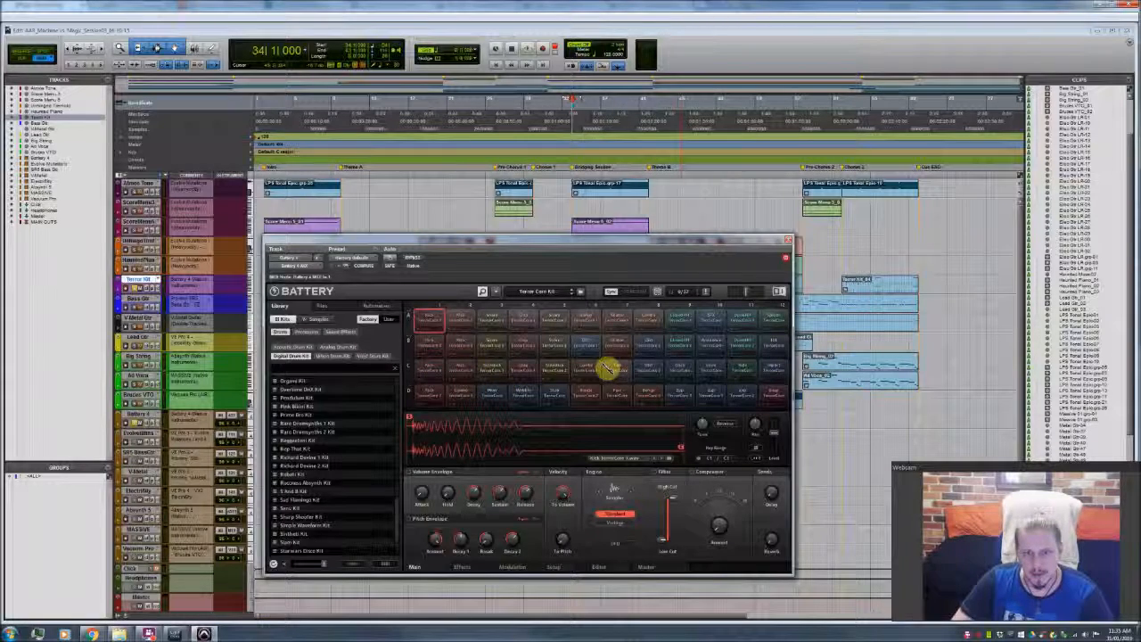
pyautogui.click(788, 242)
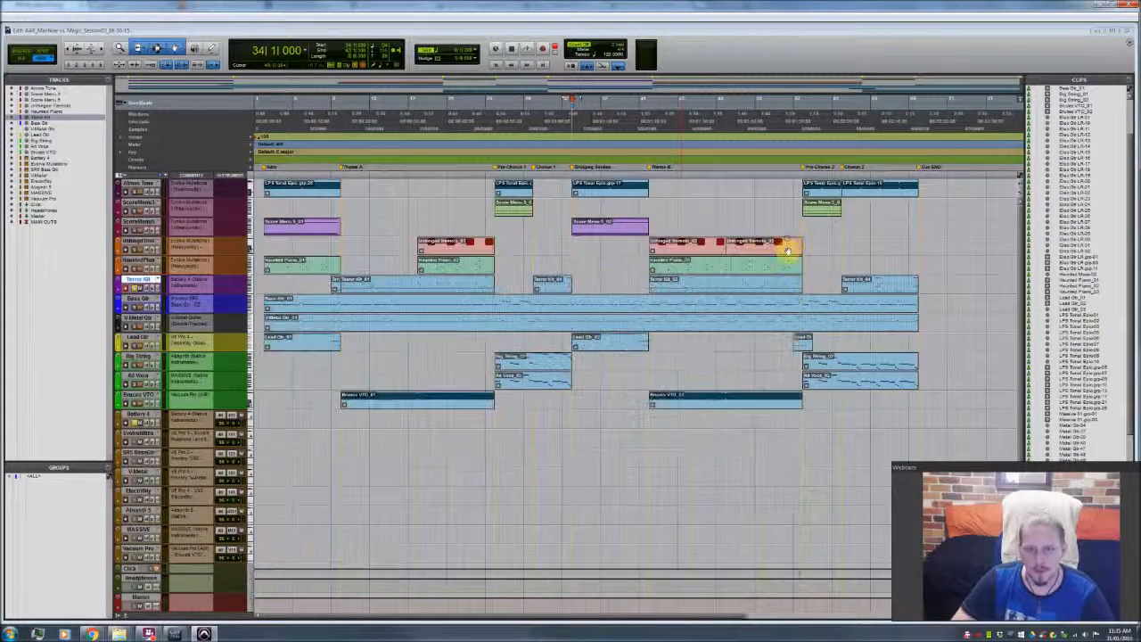
# Step: Open the Terror Kit clip at Theme A in the MIDI Editor with all notes selected, and play it from the lead-in
pyautogui.doubleClick(349, 285)
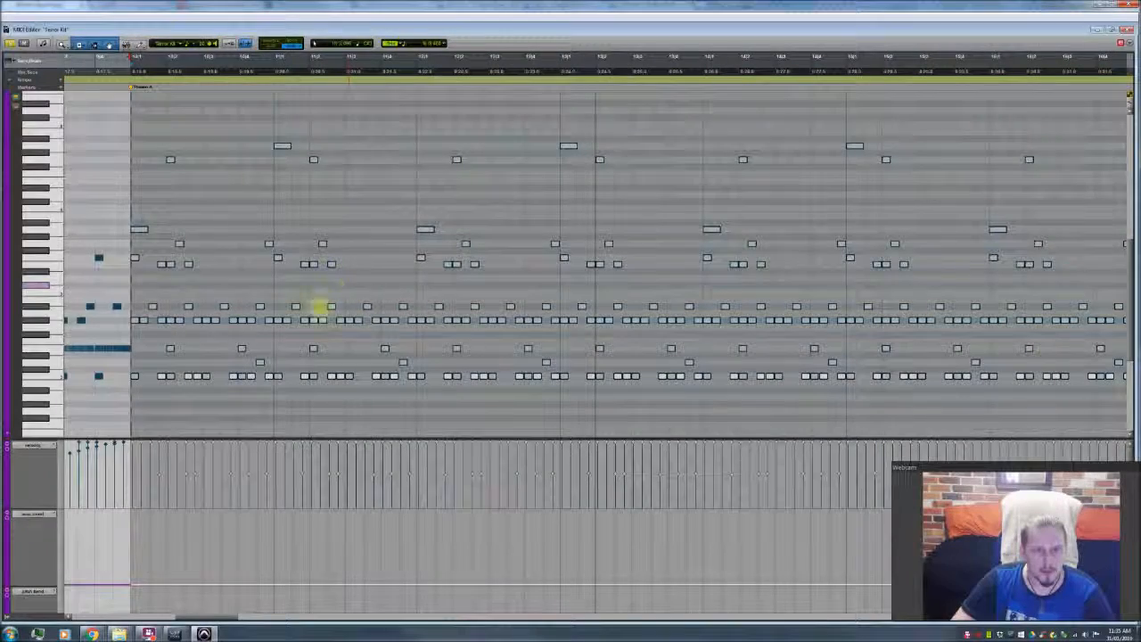
pyautogui.hotkey('ctrl', 'a')
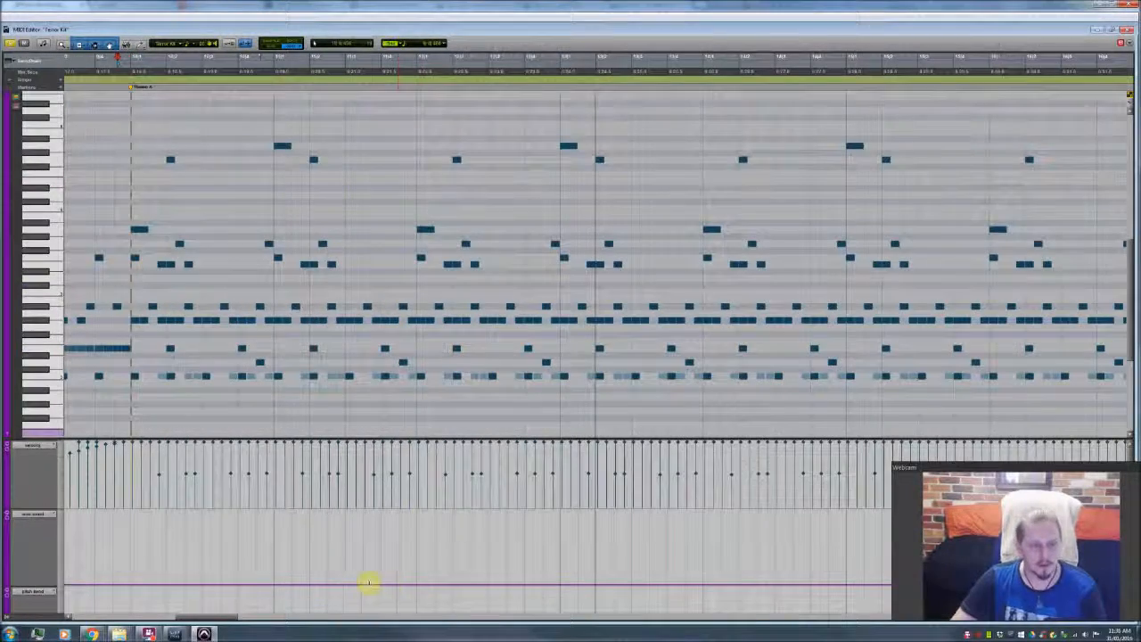
pyautogui.moveTo(224, 619); pyautogui.dragTo(217, 623)
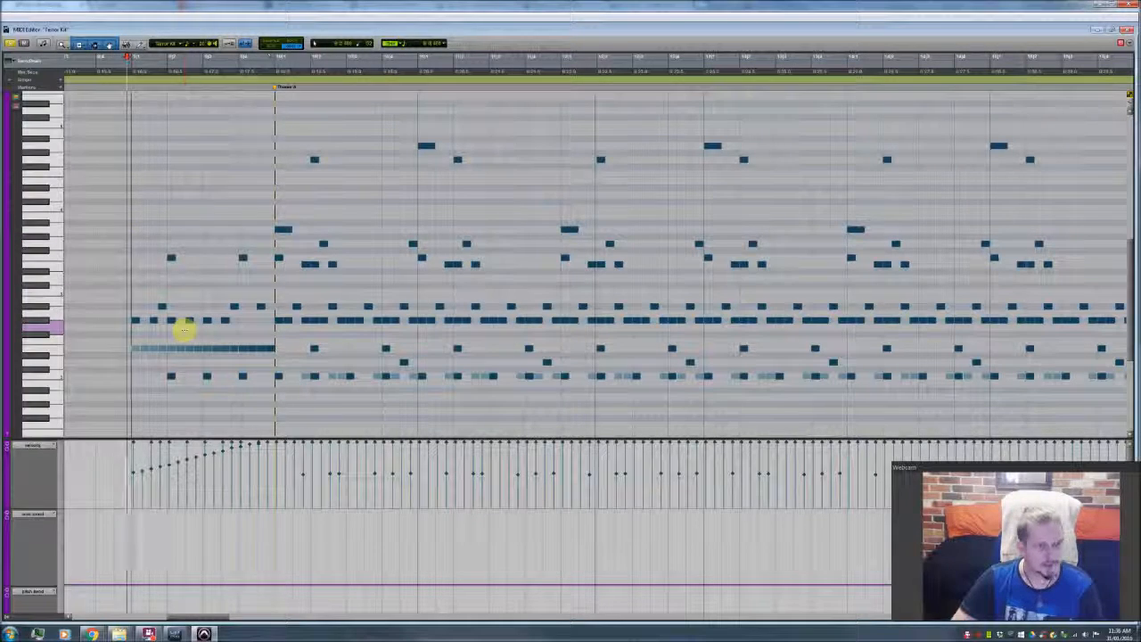
pyautogui.press('space')
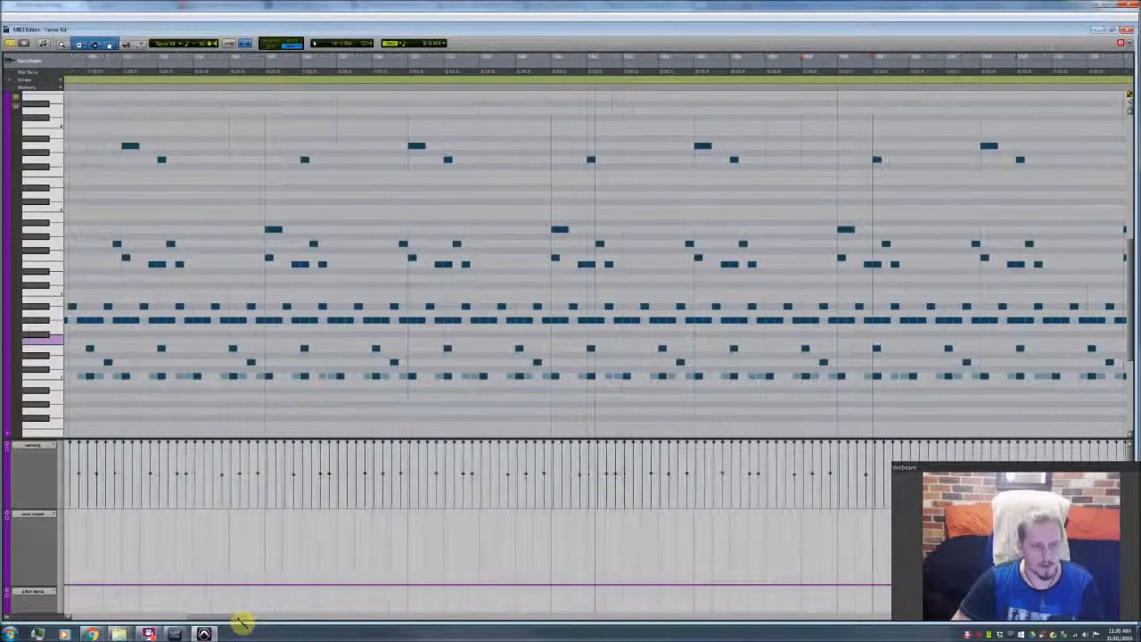
# Step: Go to the Chorus 1 section of the Terror Kit part and play its drum pattern from the first beat
pyautogui.moveTo(287, 622); pyautogui.dragTo(352, 626)
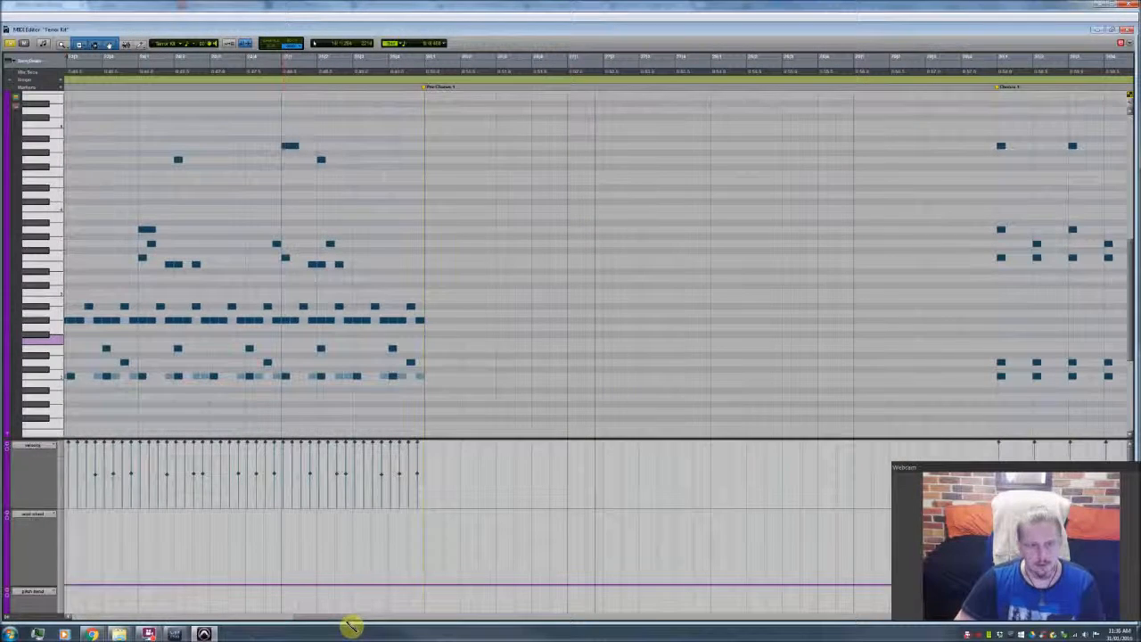
pyautogui.moveTo(352, 627); pyautogui.dragTo(389, 625)
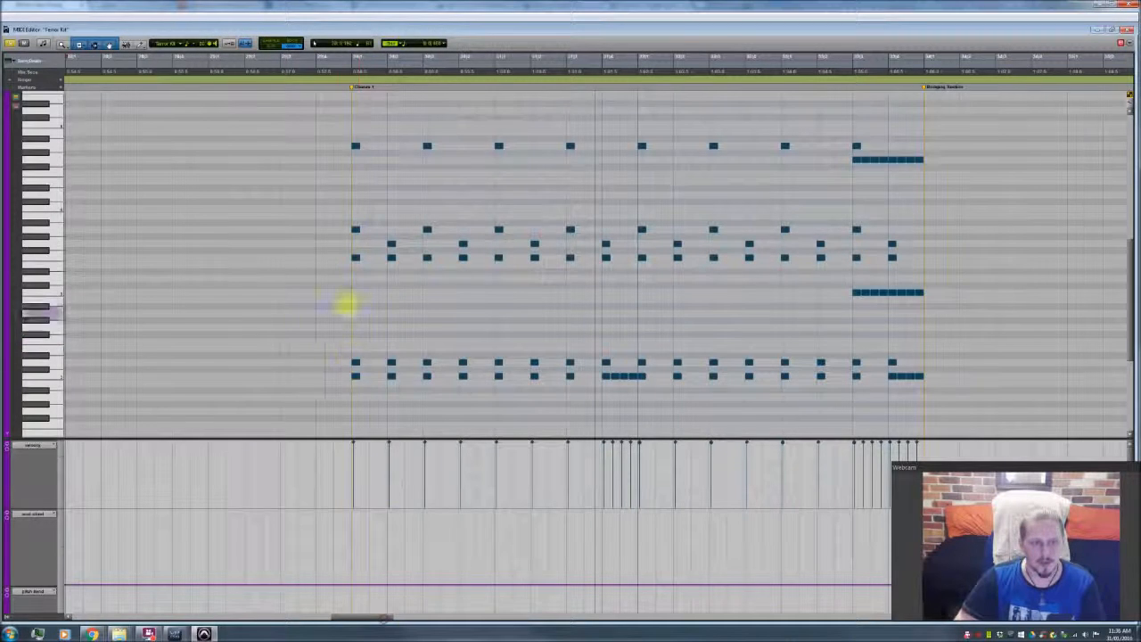
pyautogui.click(355, 344)
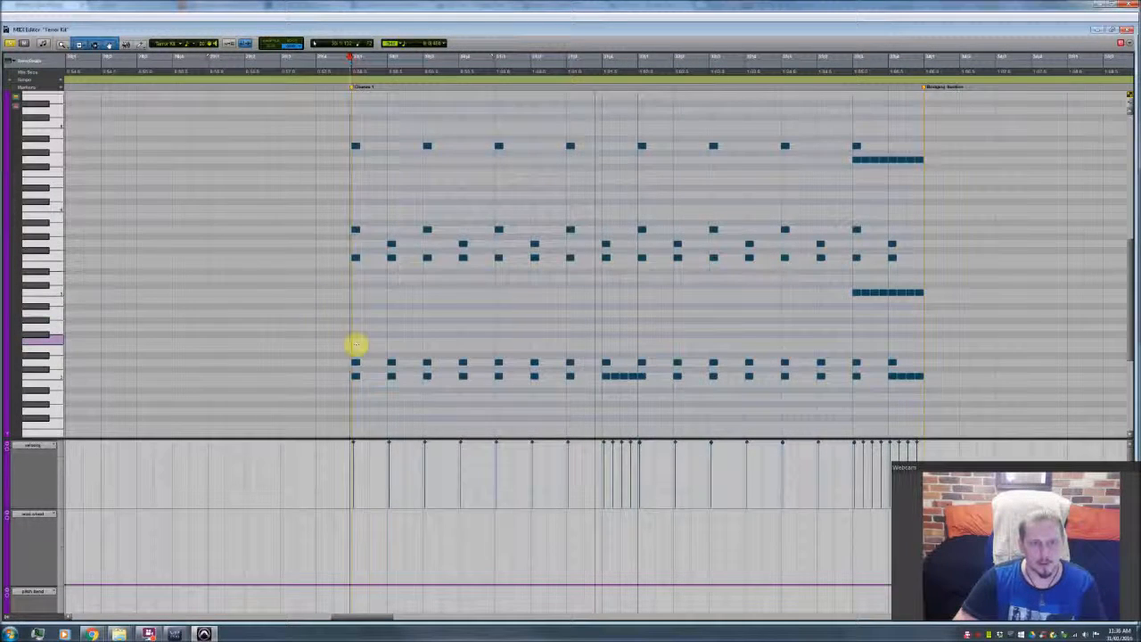
pyautogui.press('space')
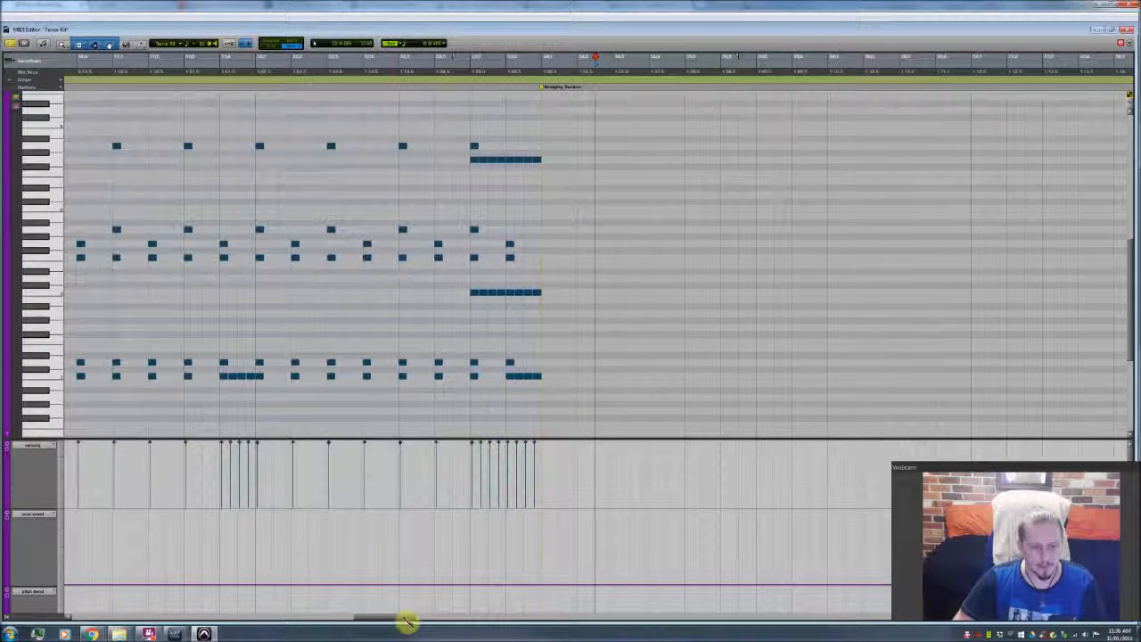
# Step: Return to the drum build-up before Theme A, clear the Battery window out of the way, and examine the notes there
pyautogui.moveTo(405, 621); pyautogui.dragTo(218, 630)
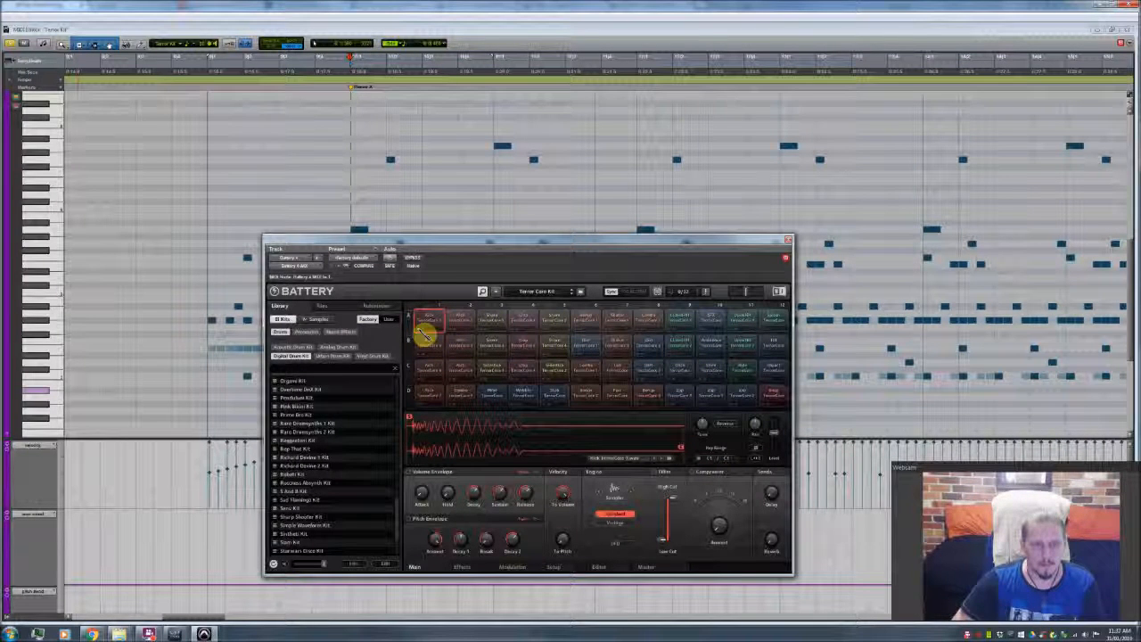
pyautogui.moveTo(486, 241); pyautogui.dragTo(0, 259)
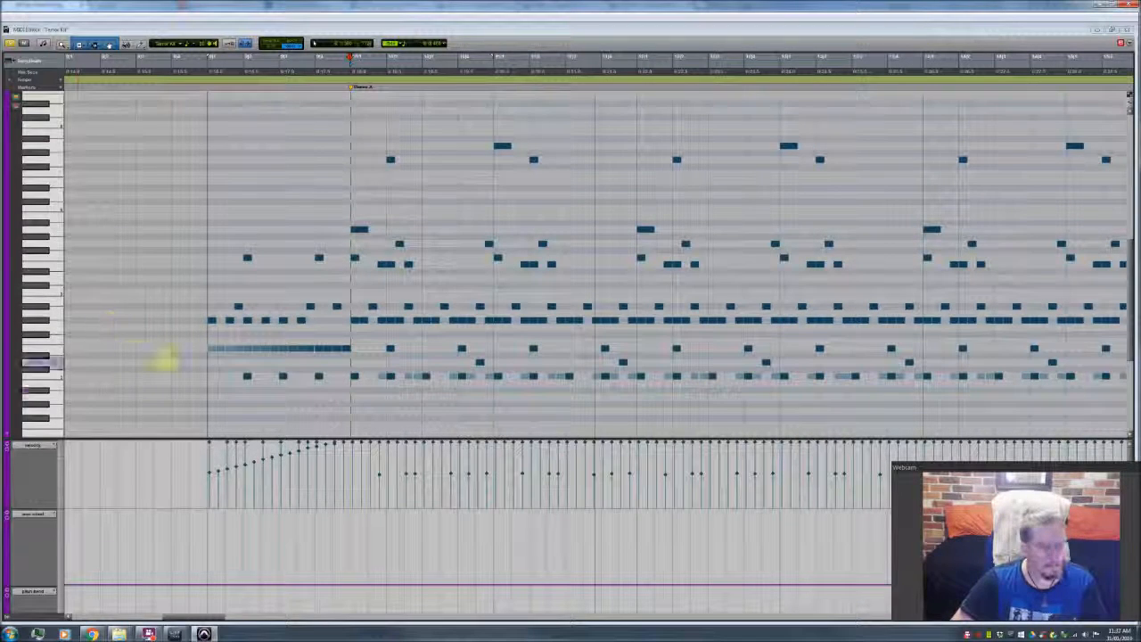
pyautogui.hscroll(-3, 339, 392)
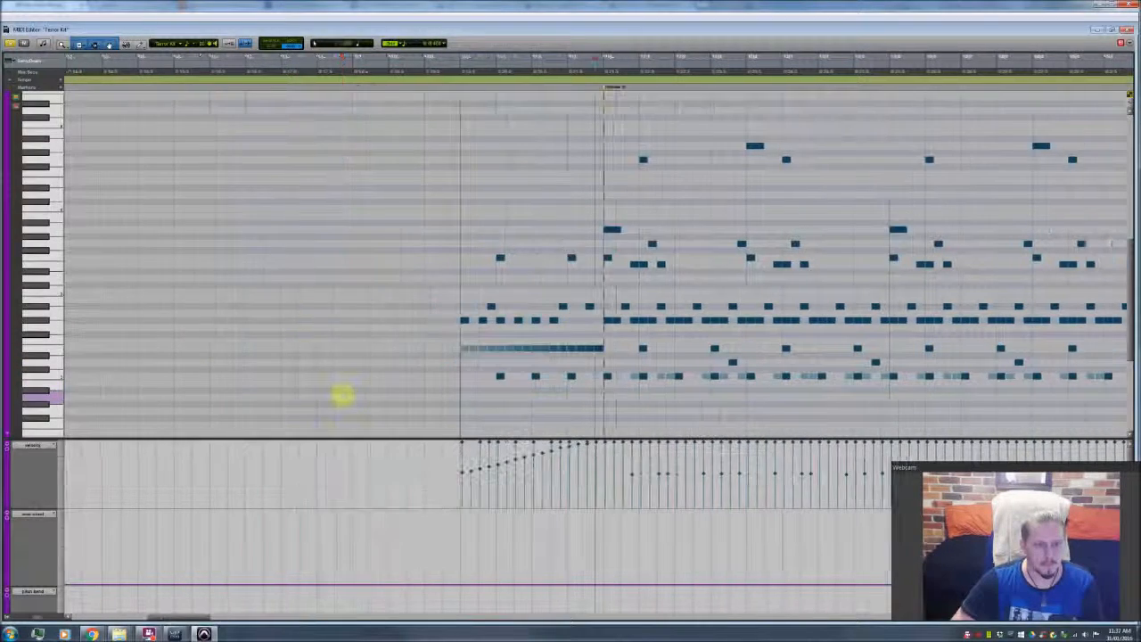
pyautogui.hscroll(2, 343, 395)
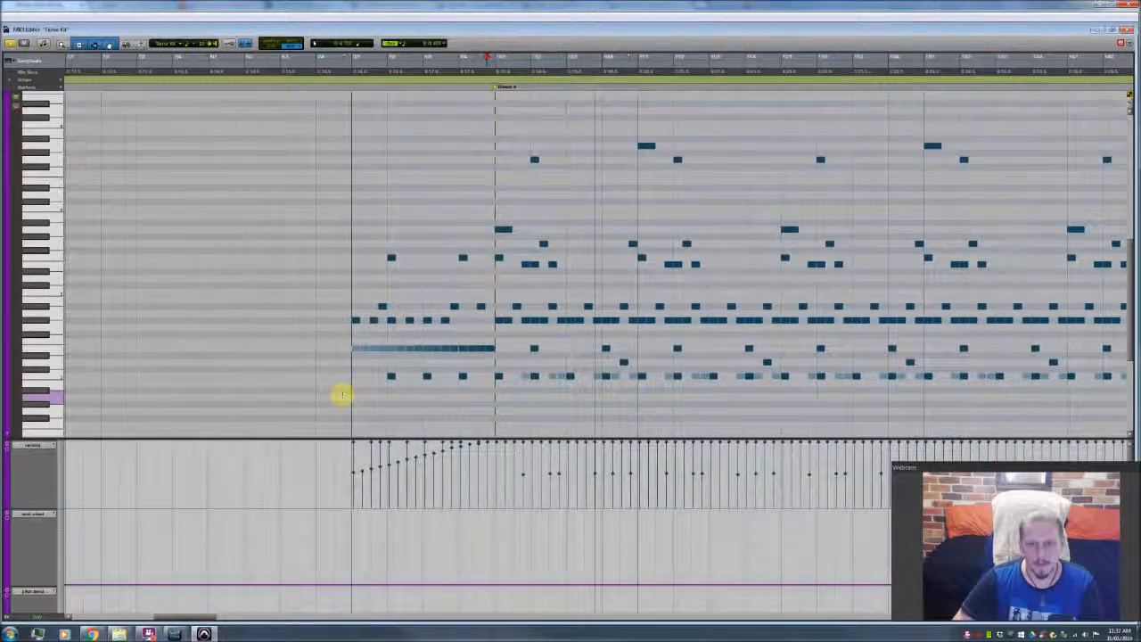
pyautogui.hscroll(3, 489, 402)
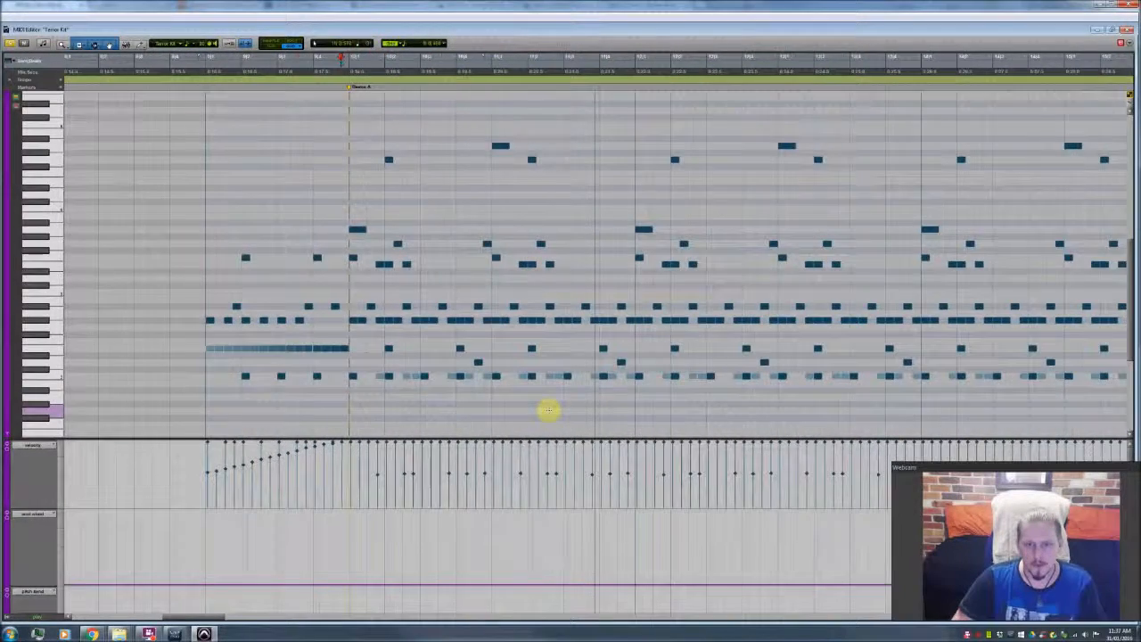
pyautogui.hscroll(1, 547, 392)
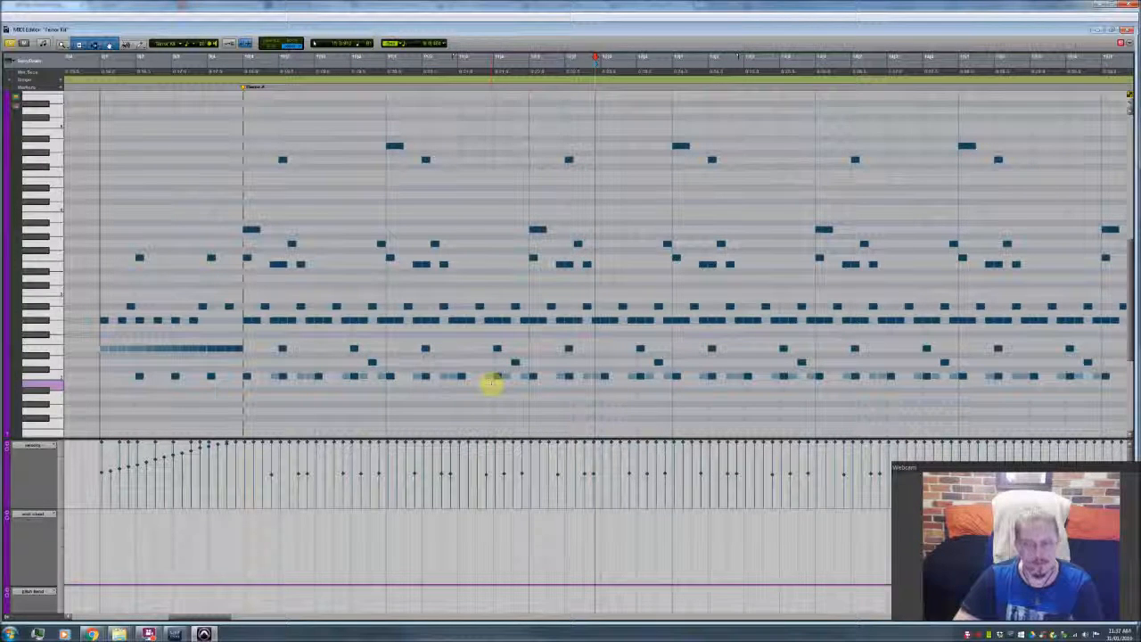
# Step: Play the Theme A drum pattern from its start, and replay it from a bar line further along
pyautogui.click(242, 386)
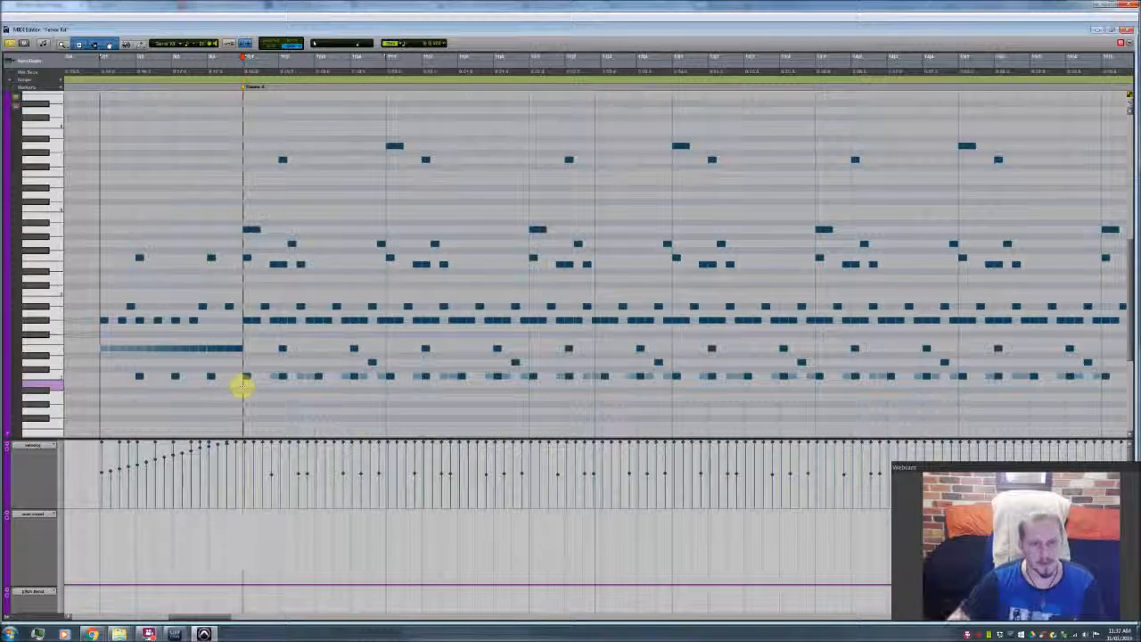
pyautogui.press('space')
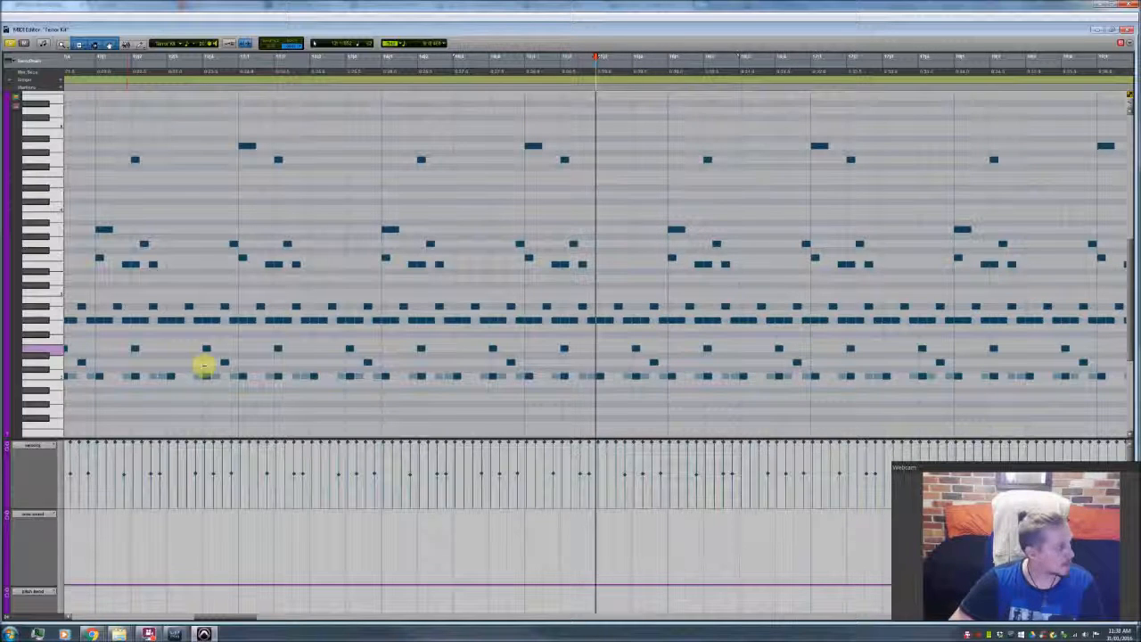
pyautogui.click(382, 356)
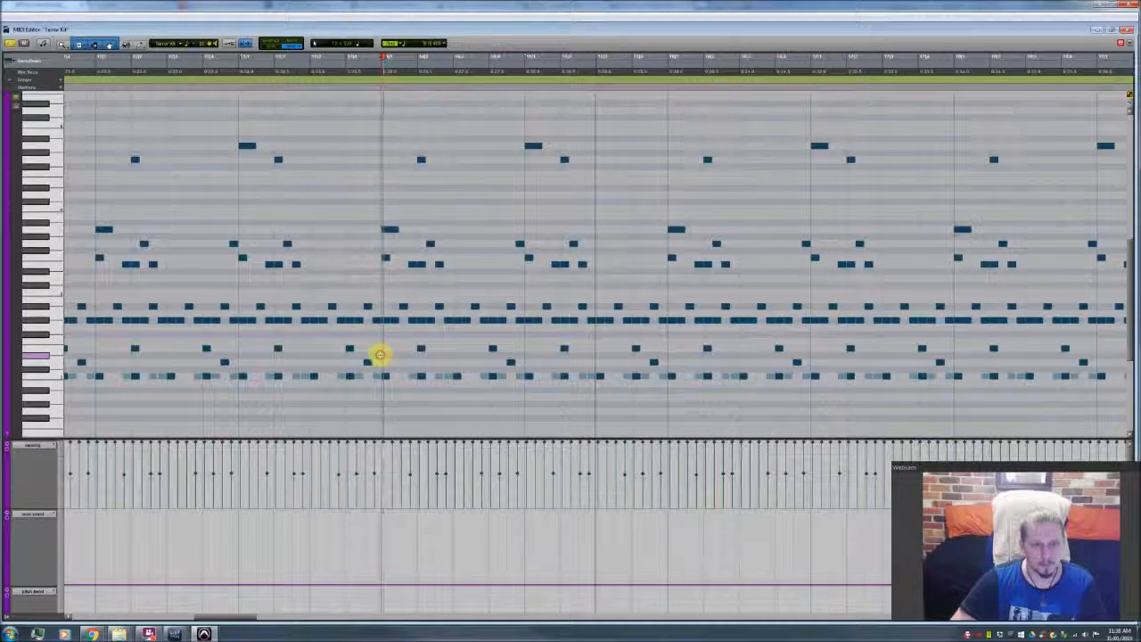
pyautogui.press('space')
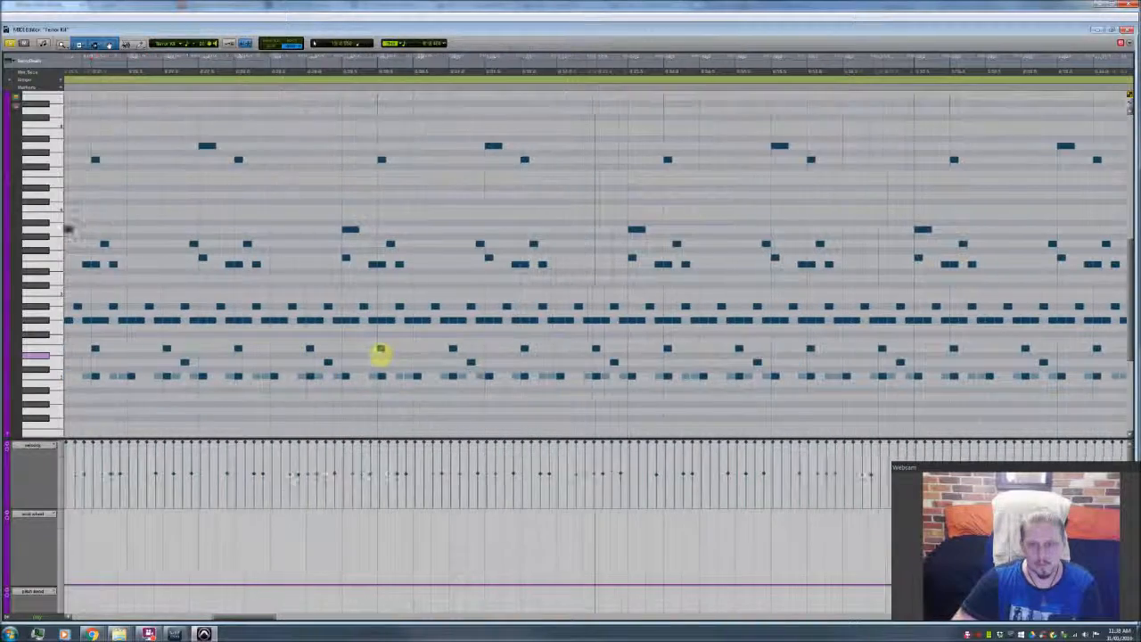
# Step: Set the playback position back at the Theme A marker and follow the repeating drum pattern through the section
pyautogui.moveTo(274, 618); pyautogui.dragTo(228, 624)
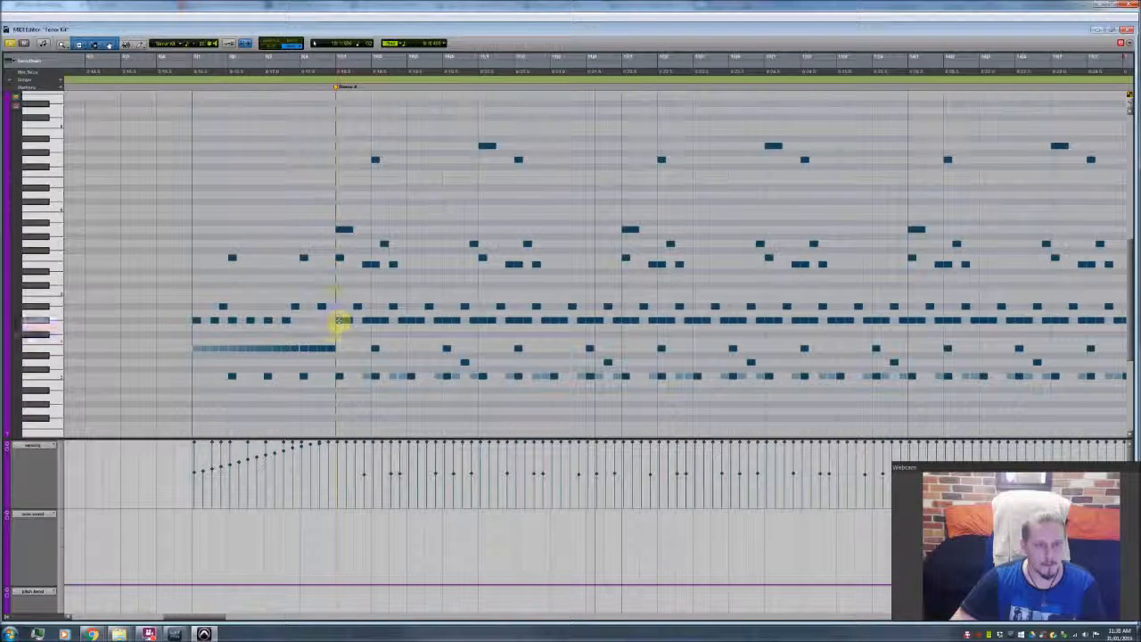
pyautogui.click(336, 328)
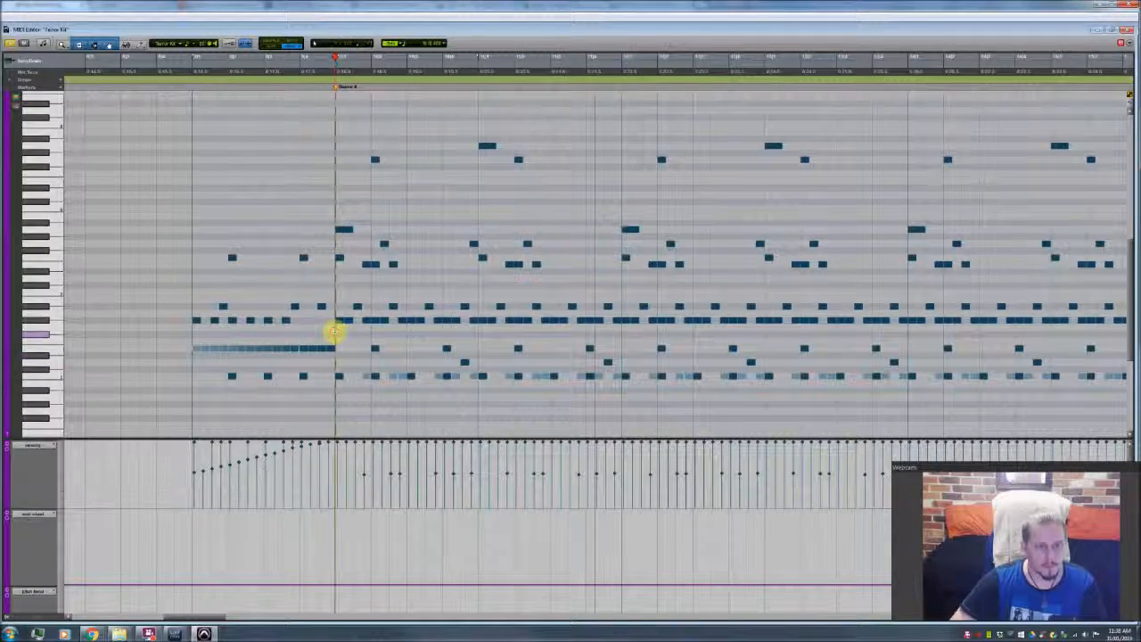
pyautogui.hscroll(-3, 334, 330)
pyautogui.hscroll(3, 334, 331)
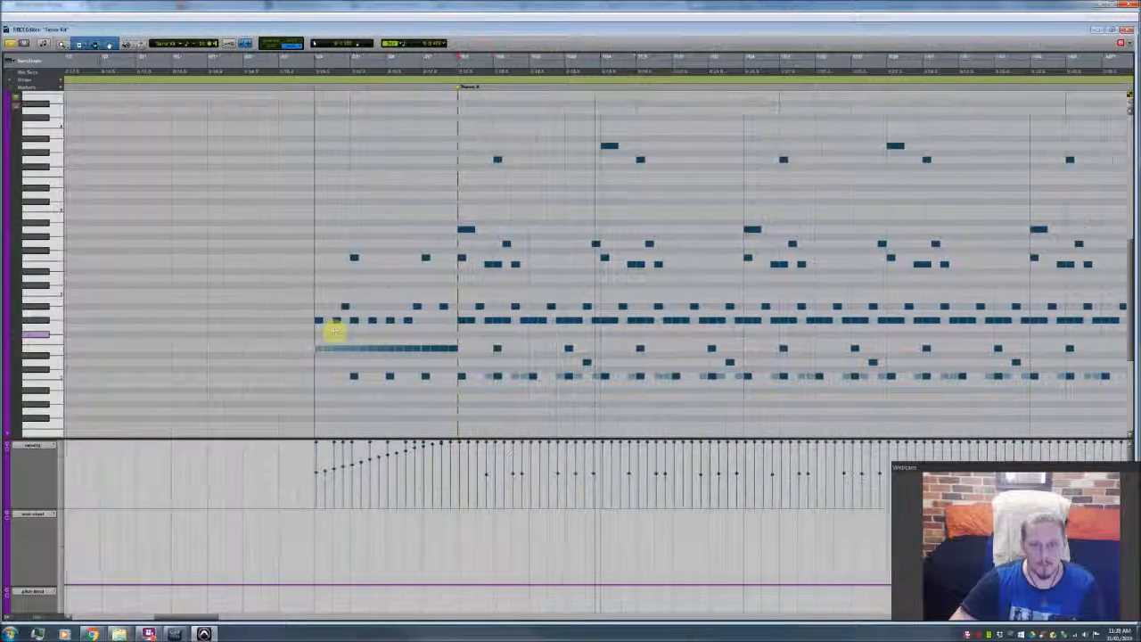
pyautogui.hscroll(4, 334, 330)
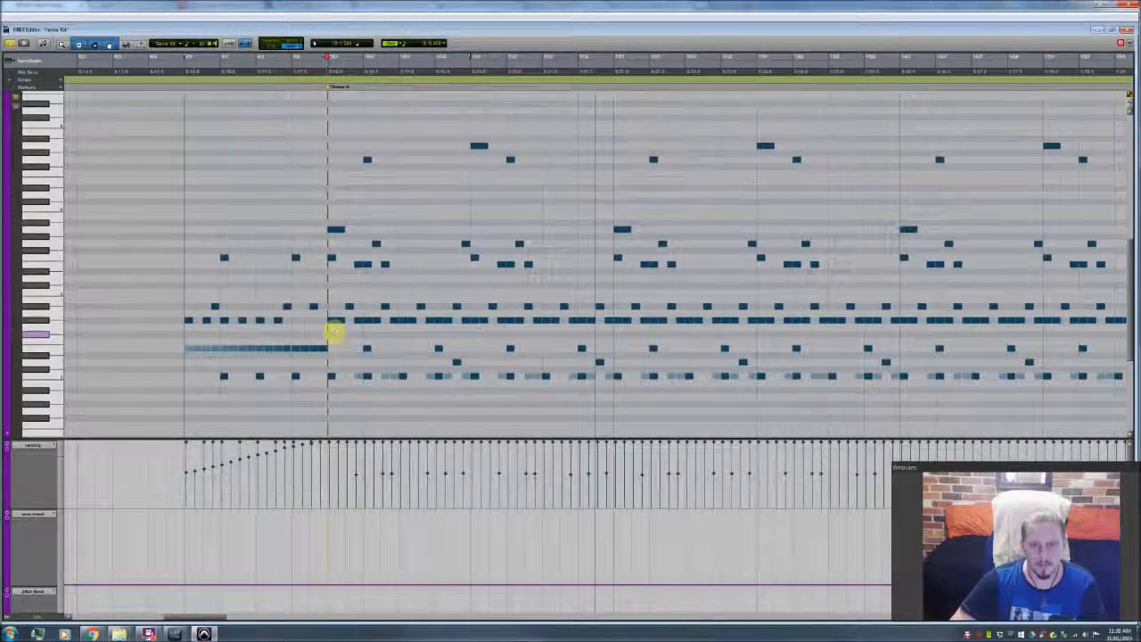
pyautogui.hscroll(4, 334, 331)
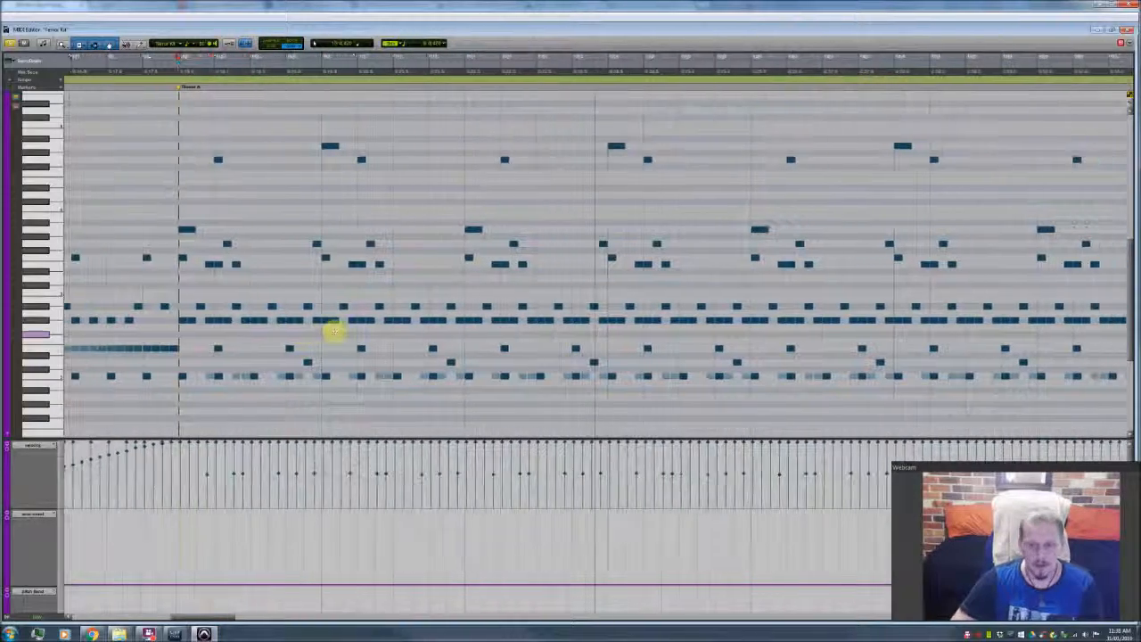
pyautogui.hscroll(4, 330, 331)
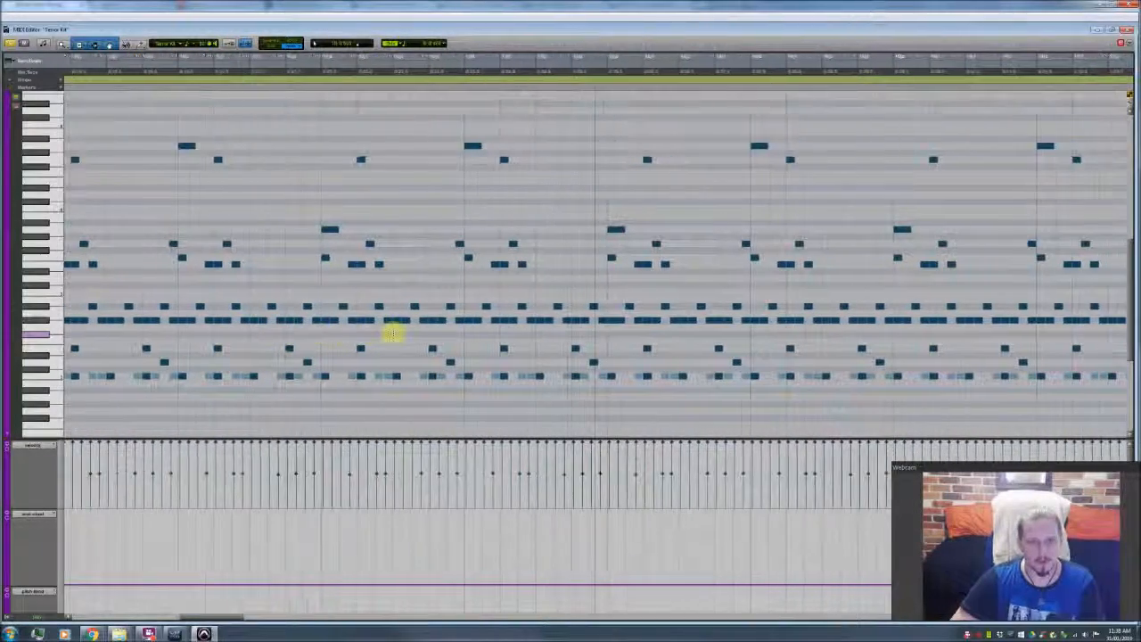
pyautogui.hscroll(2, 392, 332)
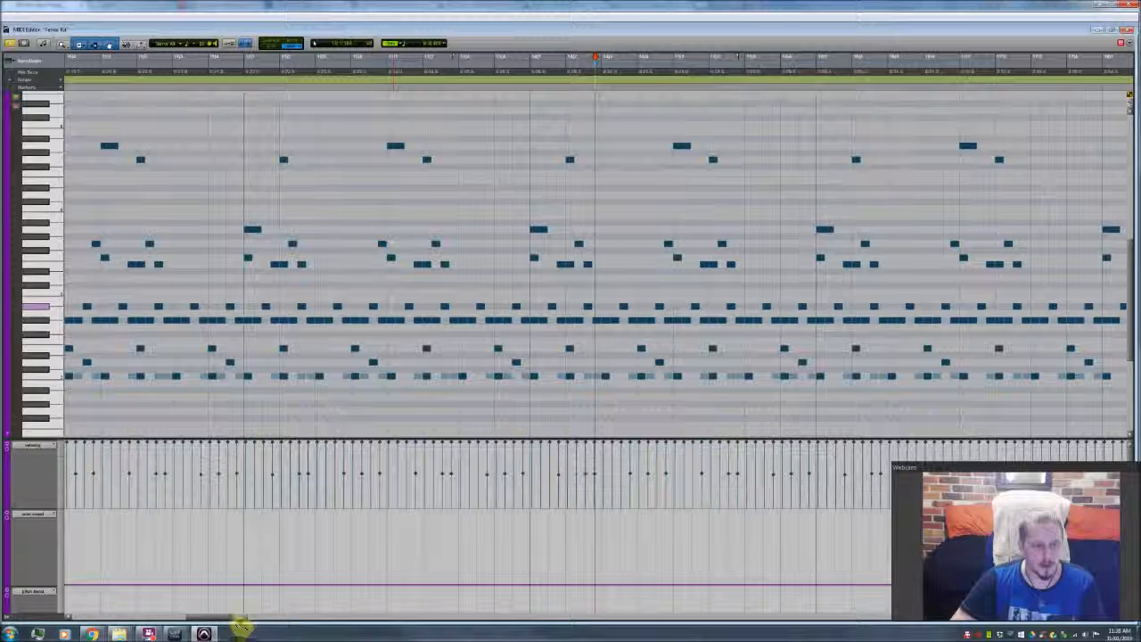
pyautogui.moveTo(207, 617); pyautogui.dragTo(177, 617)
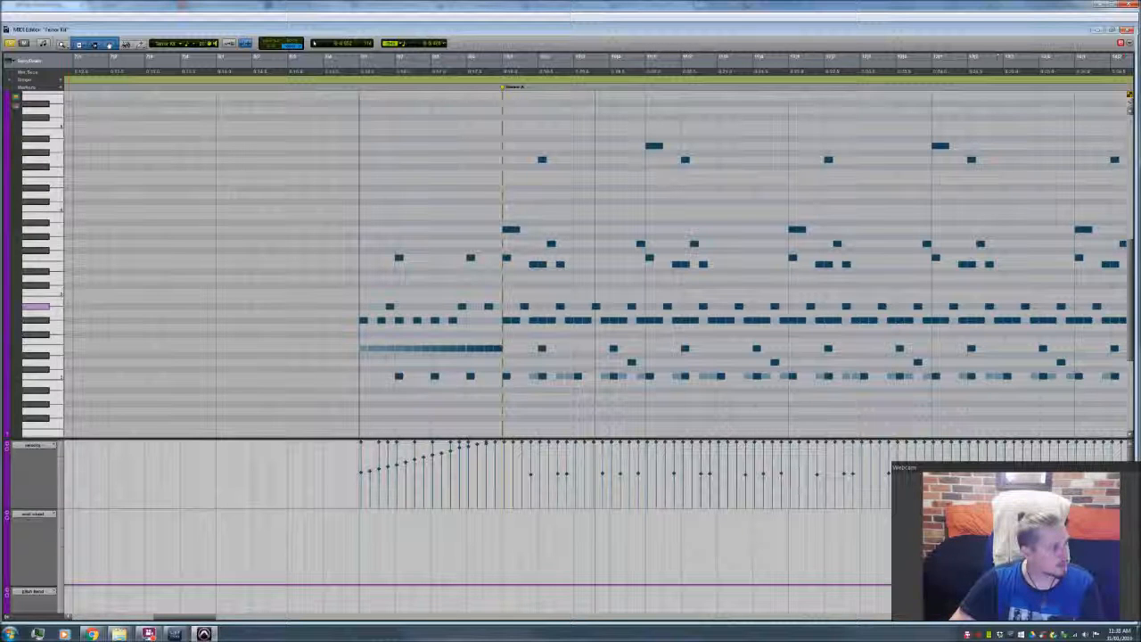
# Step: Audition the longer accent notes on the two upper rows at the start of the Theme A bars
pyautogui.click(511, 230)
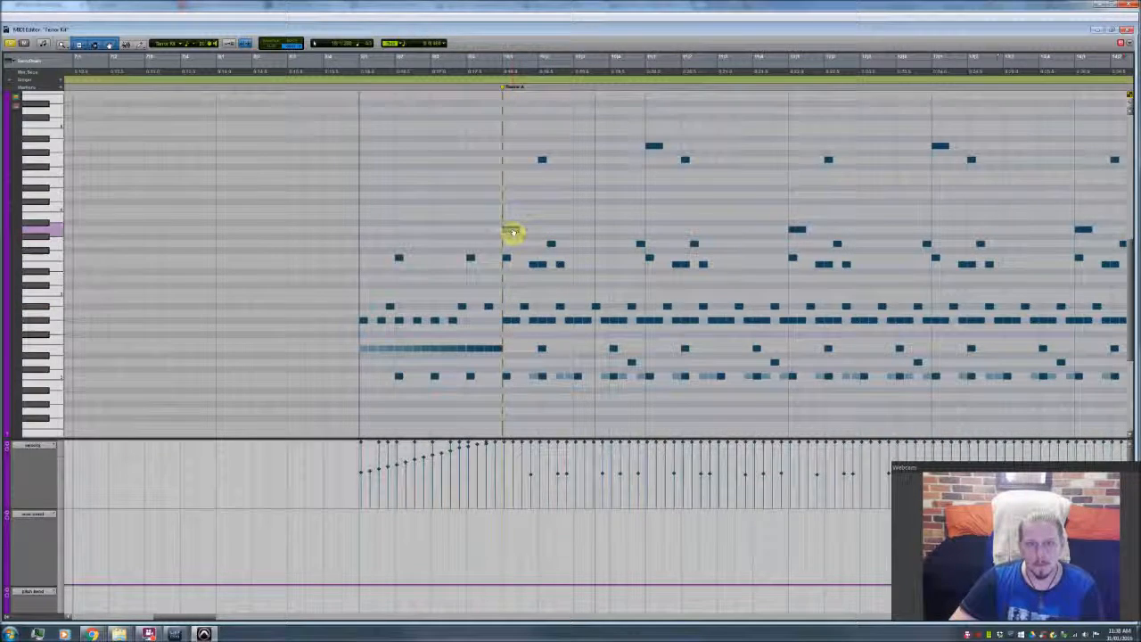
pyautogui.click(796, 230)
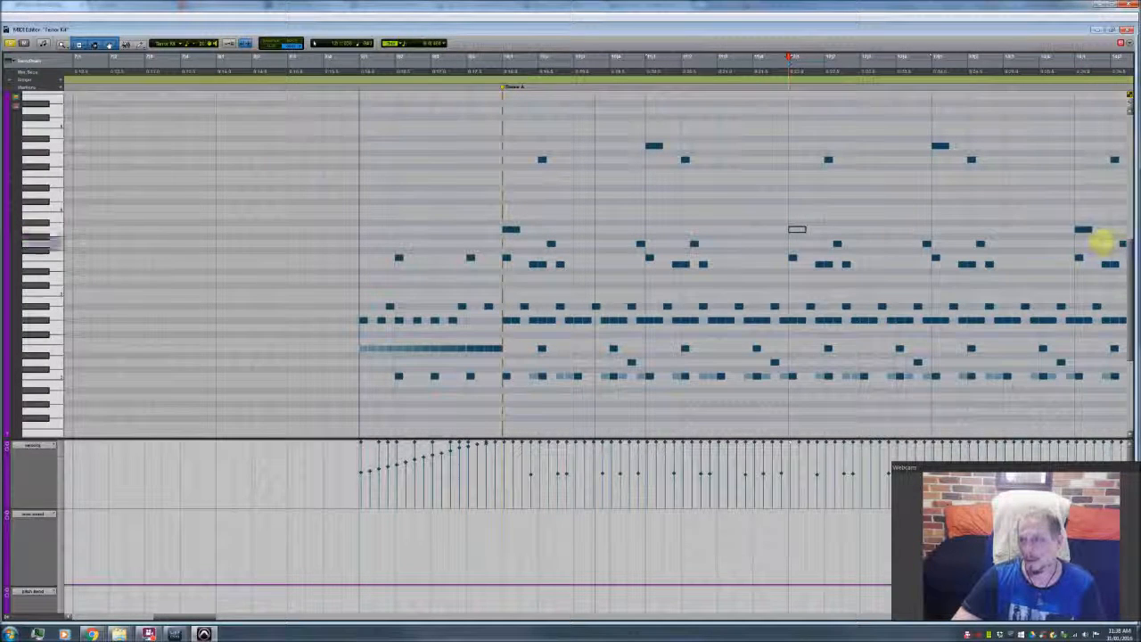
pyautogui.click(1083, 230)
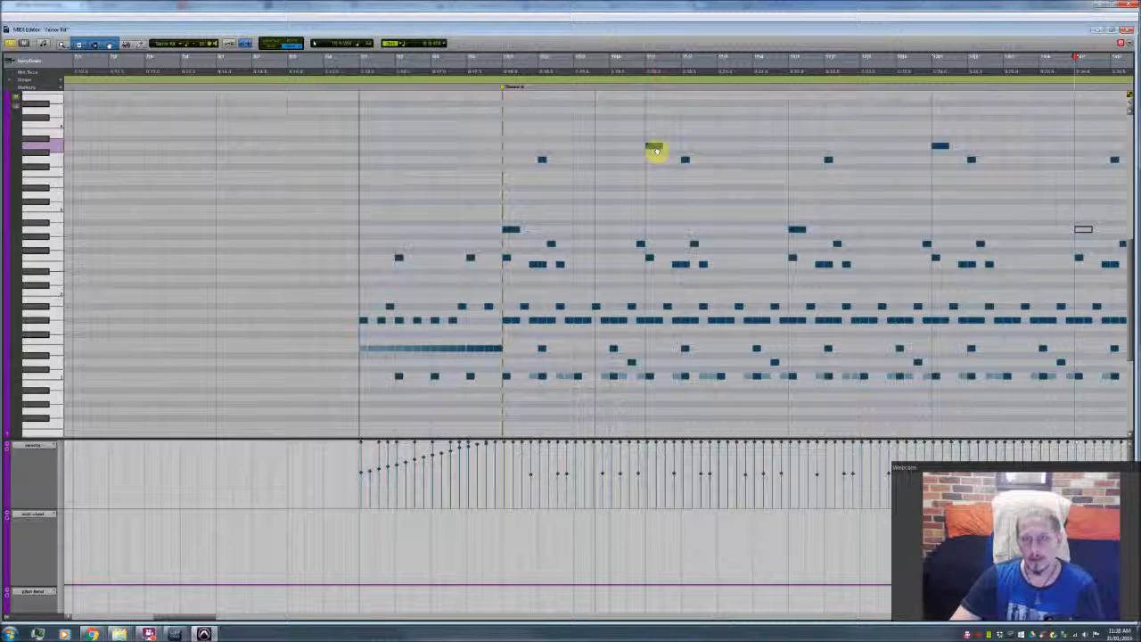
pyautogui.click(655, 148)
pyautogui.moveTo(942, 150); pyautogui.dragTo(942, 149)
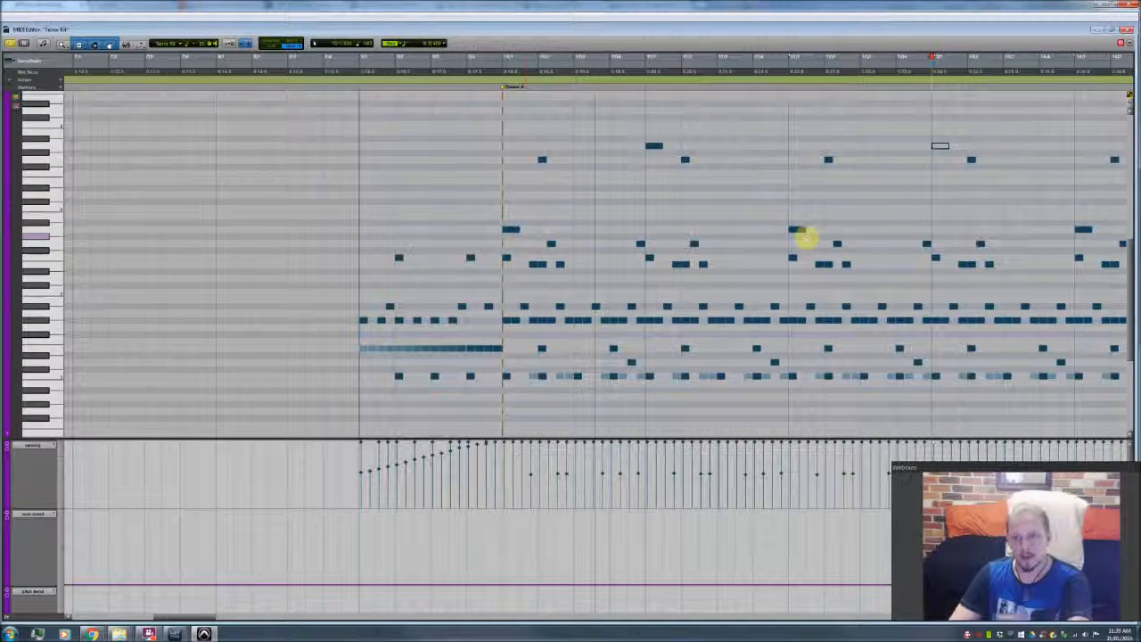
pyautogui.click(515, 231)
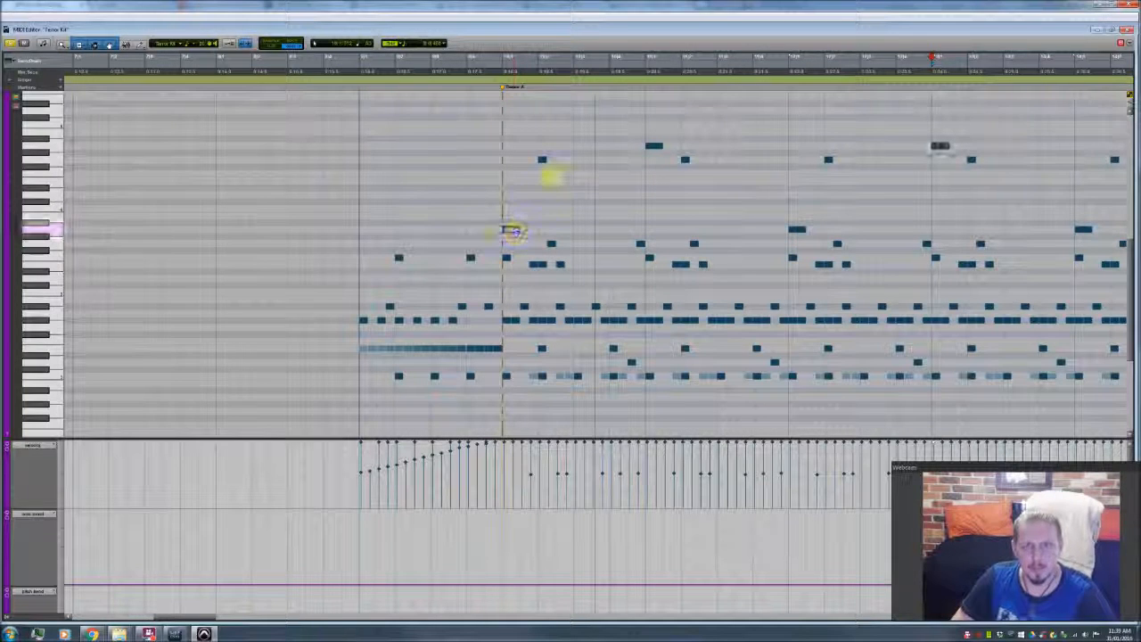
# Step: Audition the short notes on the second-highest row of Theme A and the neighbouring short note a few rows below
pyautogui.click(541, 161)
pyautogui.click(687, 162)
pyautogui.click(828, 161)
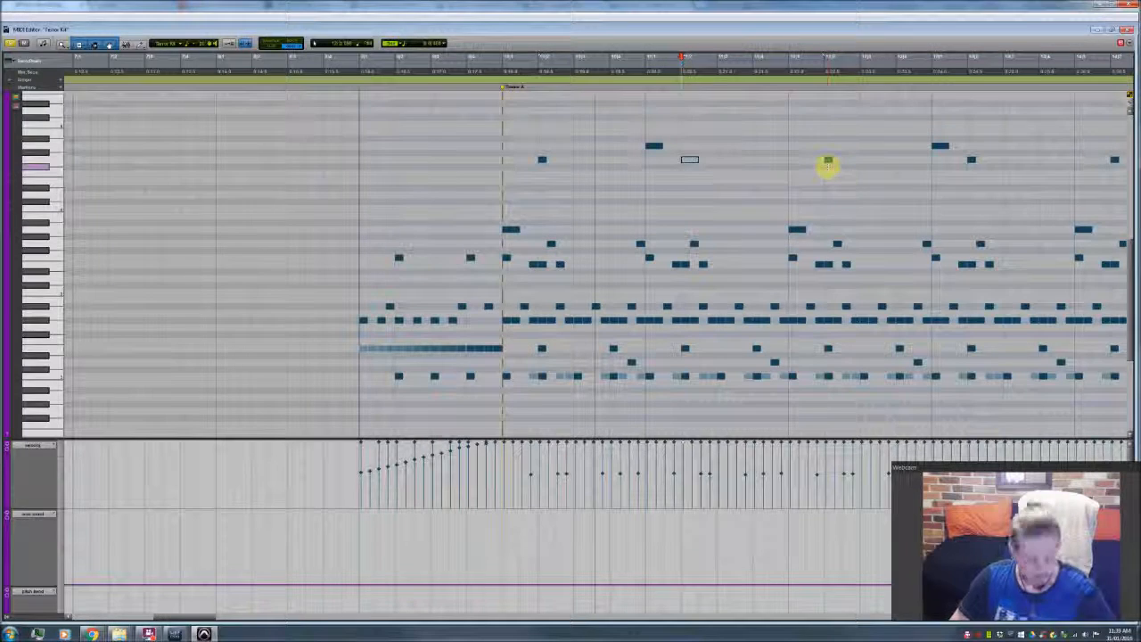
pyautogui.click(828, 162)
pyautogui.click(834, 244)
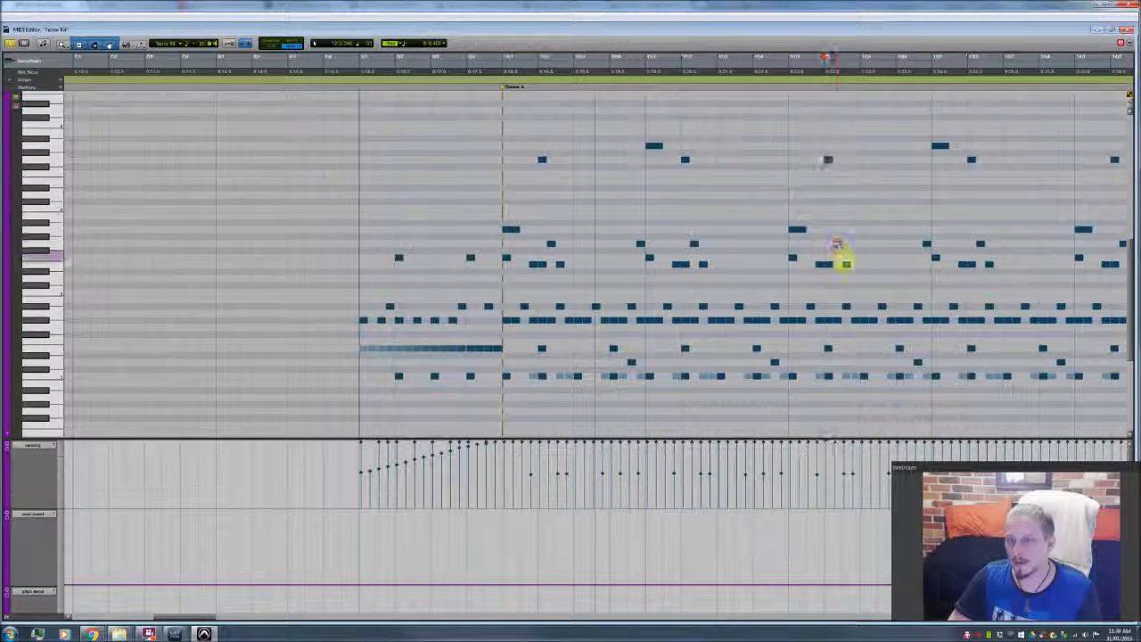
# Step: Audition the short notes on two neighbouring middle rows in the third Theme A bar, and replay the pattern from the Theme A marker
pyautogui.click(793, 258)
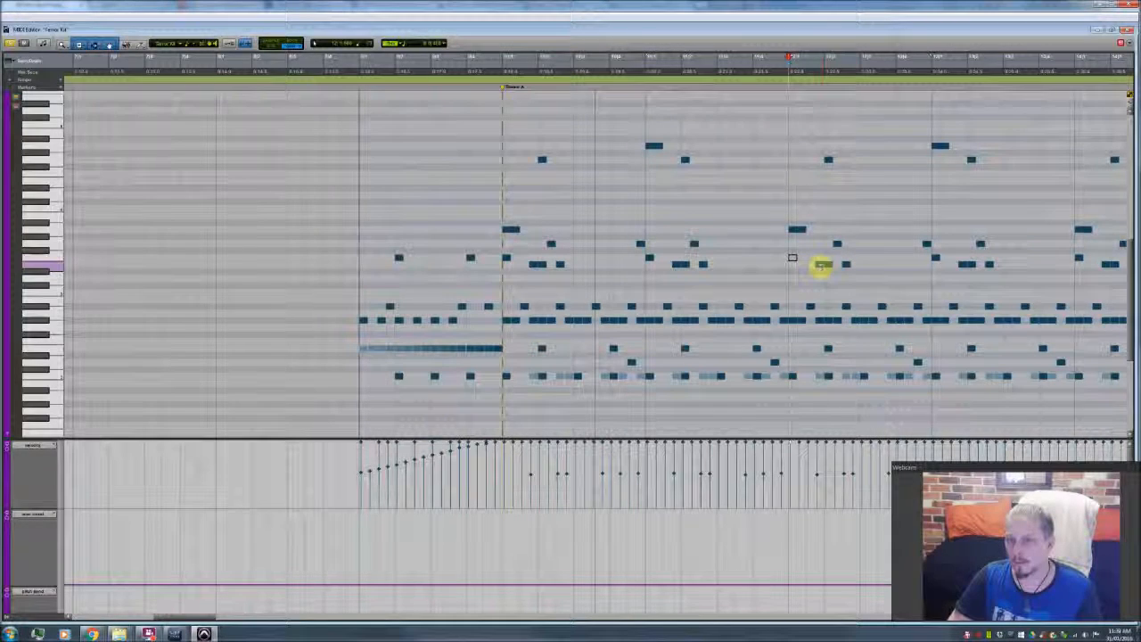
pyautogui.click(825, 265)
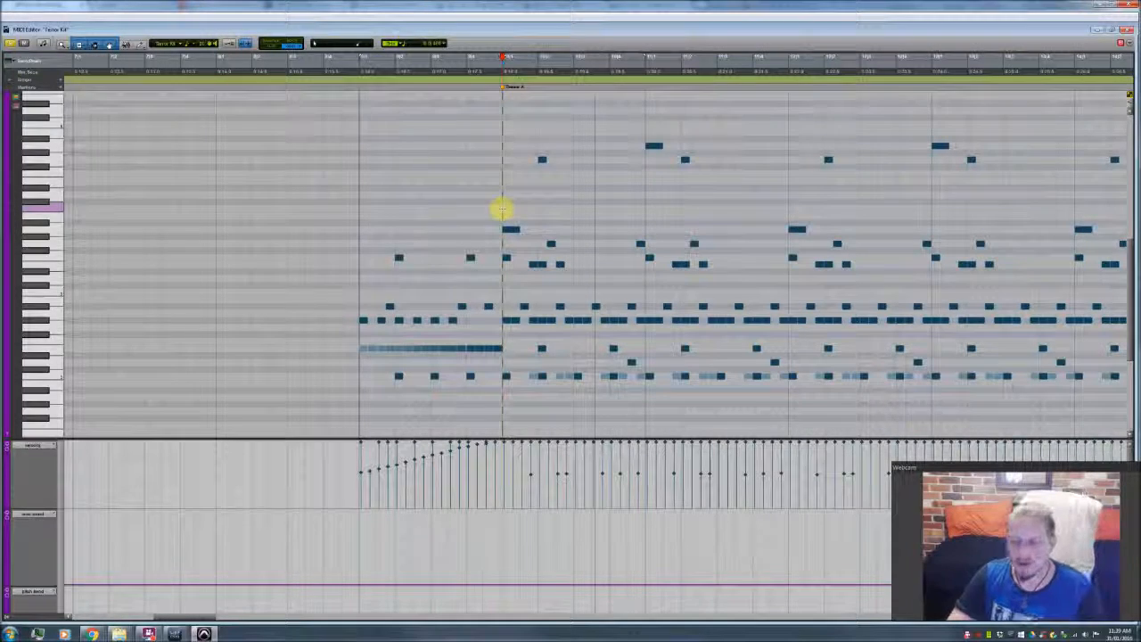
pyautogui.press('space')
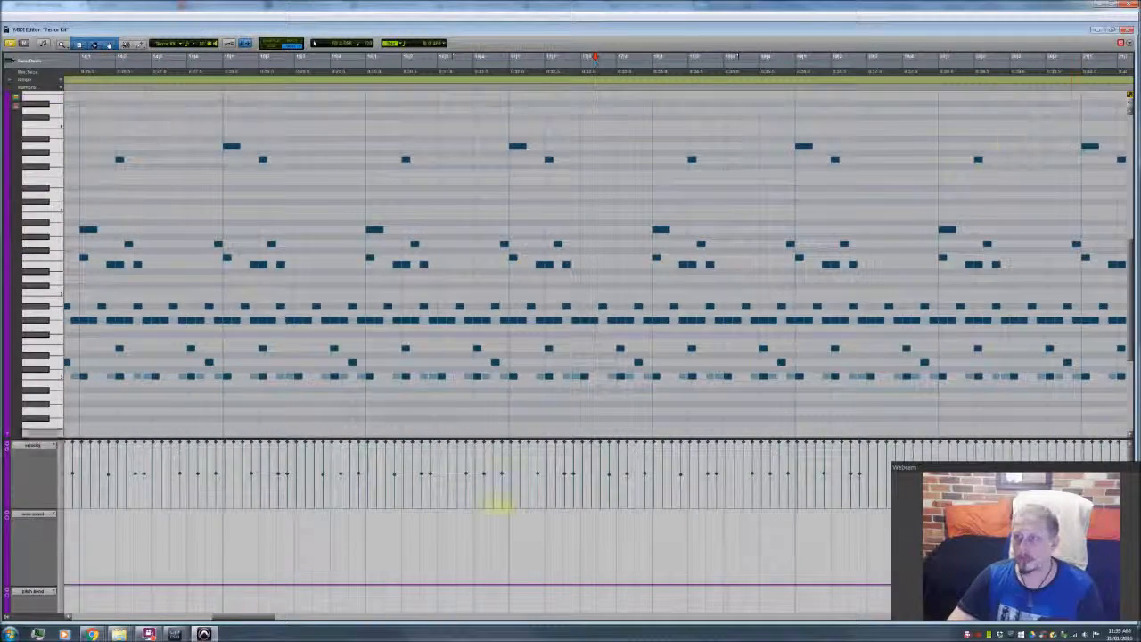
# Step: Go to the Chorus 1 drum part and audition the repeated accent notes on its two upper rows
pyautogui.moveTo(254, 615); pyautogui.dragTo(382, 624)
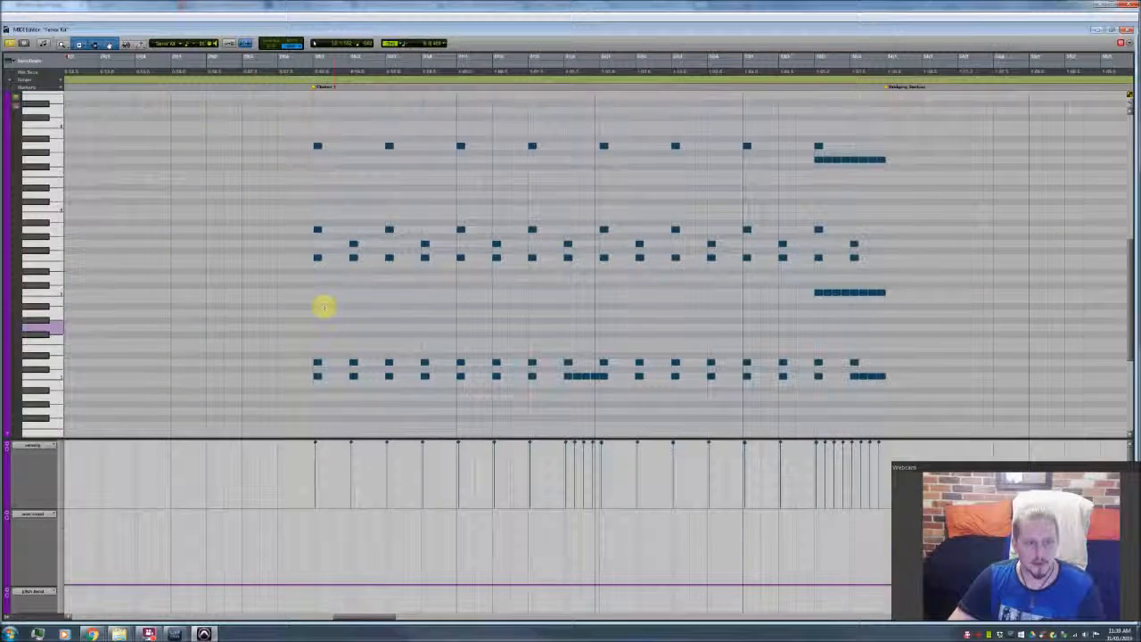
pyautogui.click(311, 301)
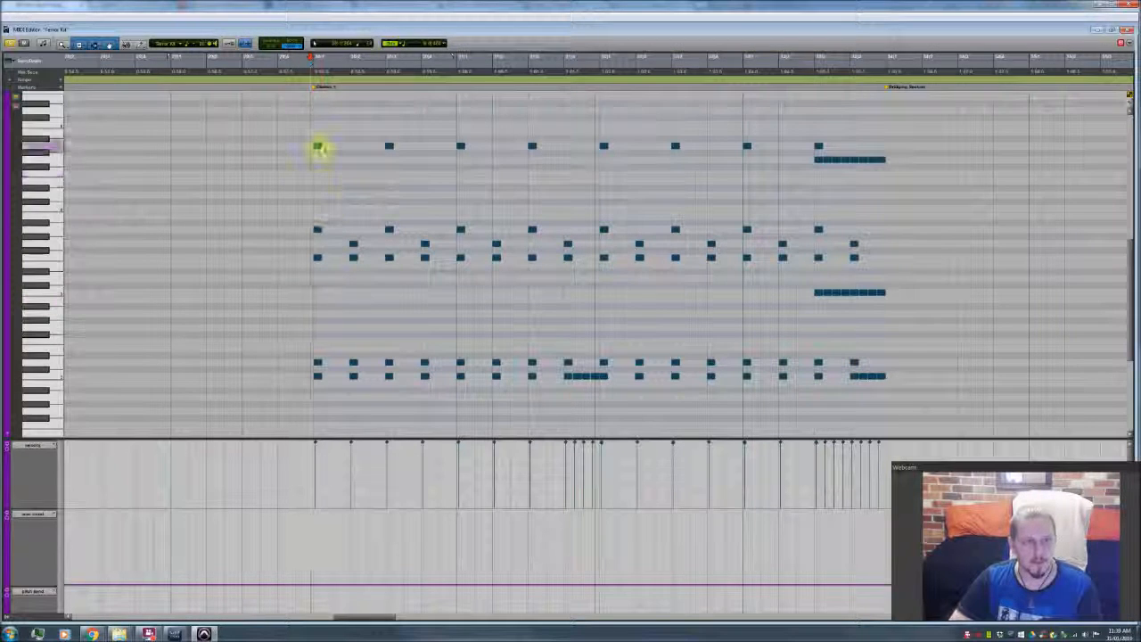
pyautogui.moveTo(318, 145); pyautogui.dragTo(461, 148)
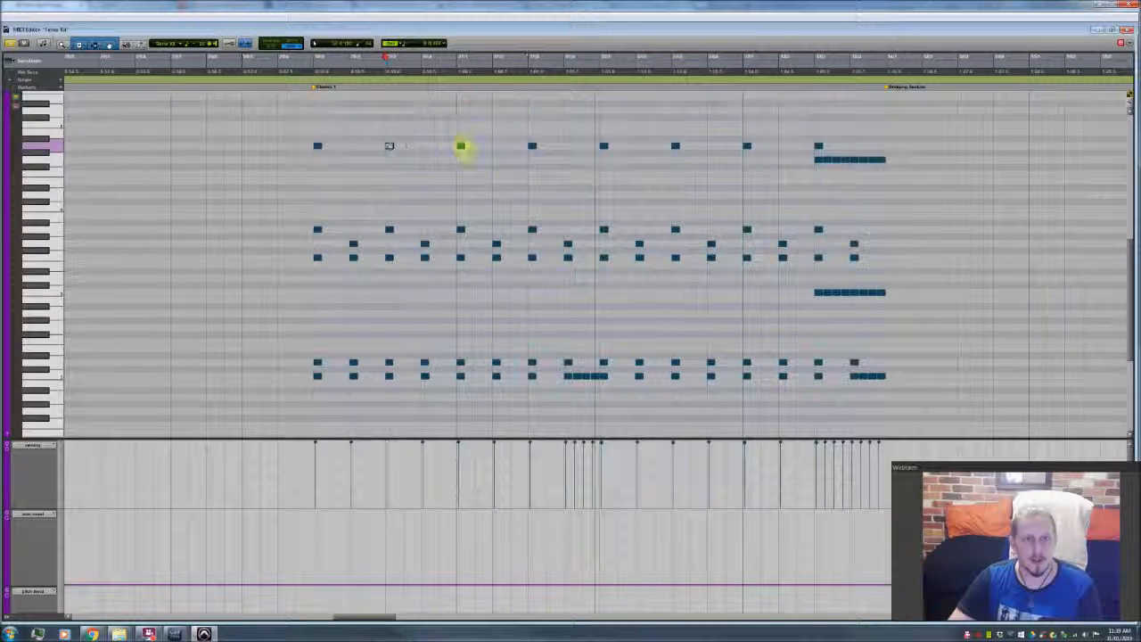
pyautogui.click(460, 148)
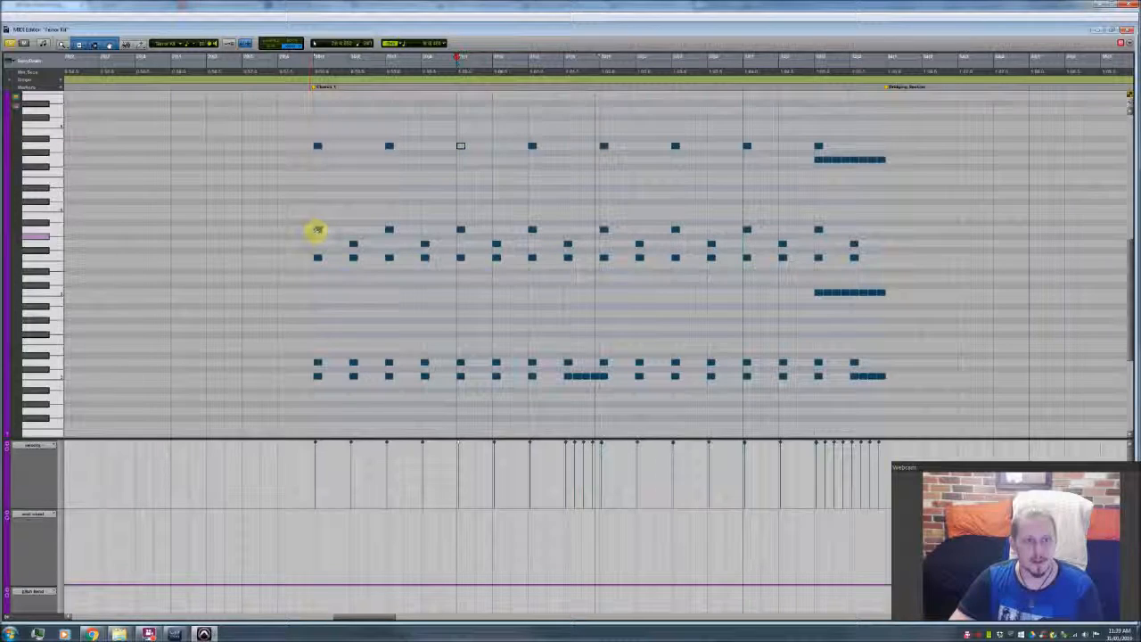
pyautogui.moveTo(318, 232); pyautogui.dragTo(466, 234)
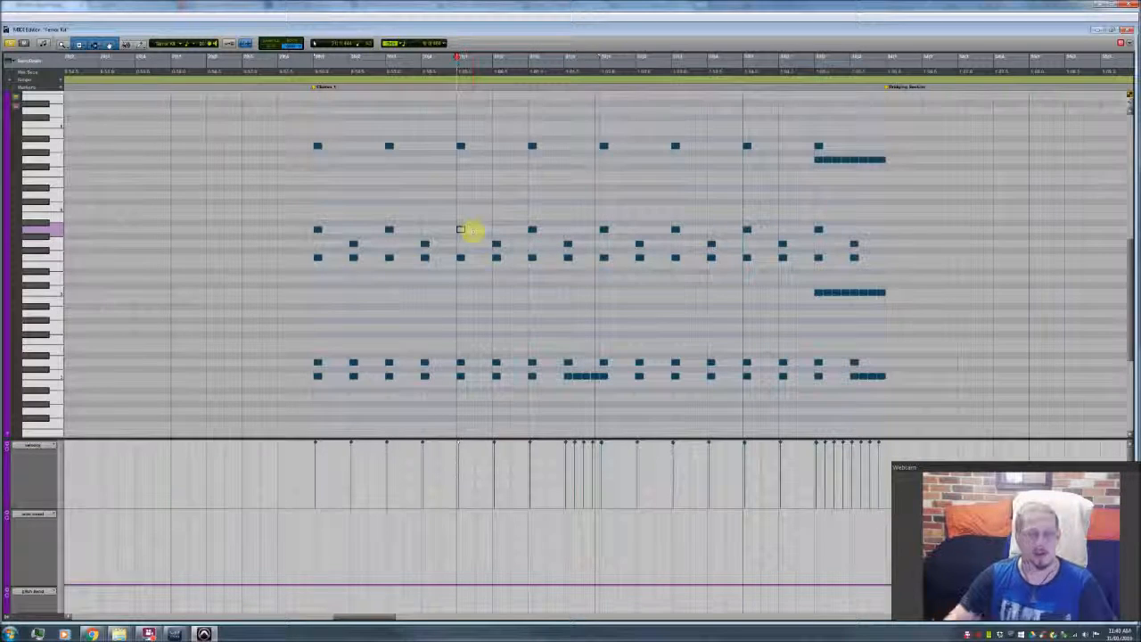
# Step: Play the drum pattern from the Chorus 1 marker and follow it through to the Bridging Section
pyautogui.click(314, 205)
pyautogui.hscroll(-6, 313, 205)
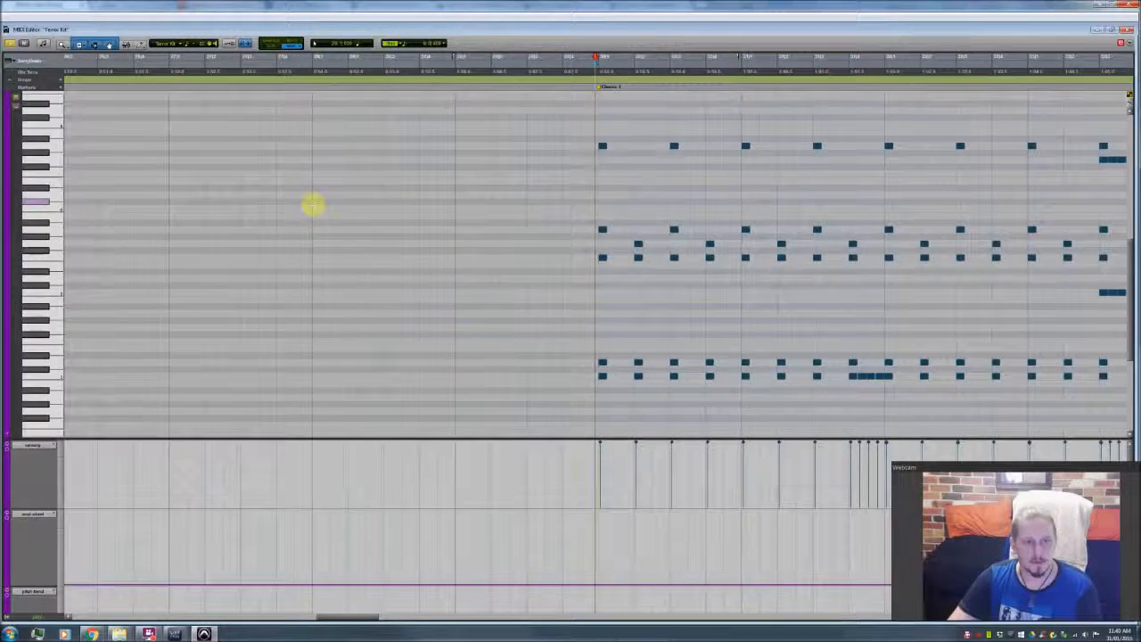
pyautogui.hscroll(1, 313, 205)
pyautogui.hscroll(4, 313, 205)
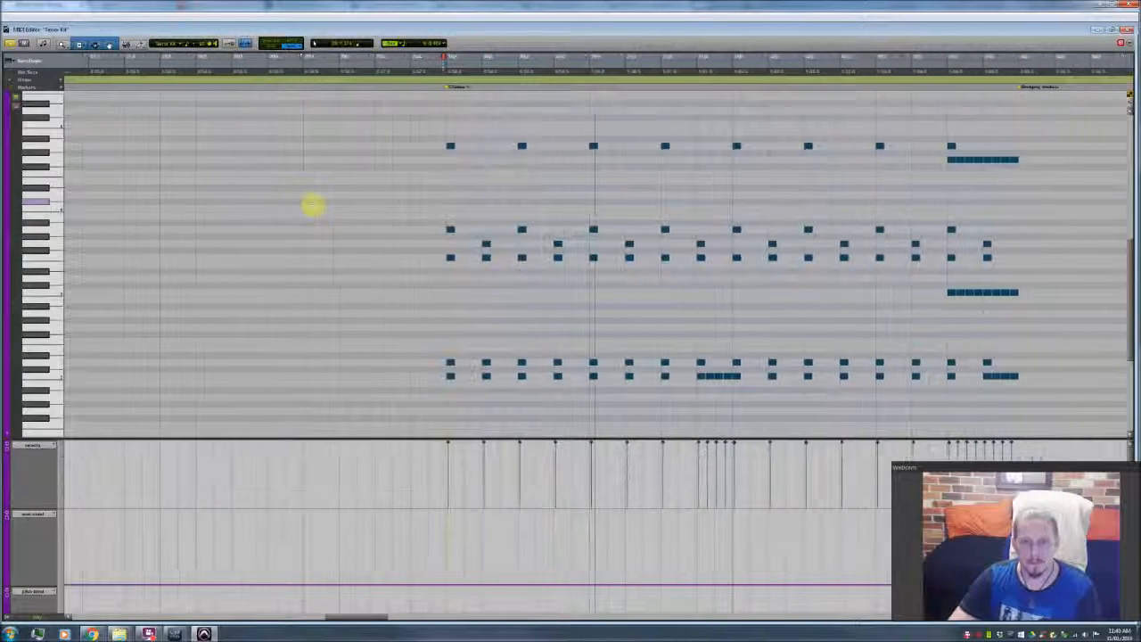
pyautogui.hscroll(4, 313, 205)
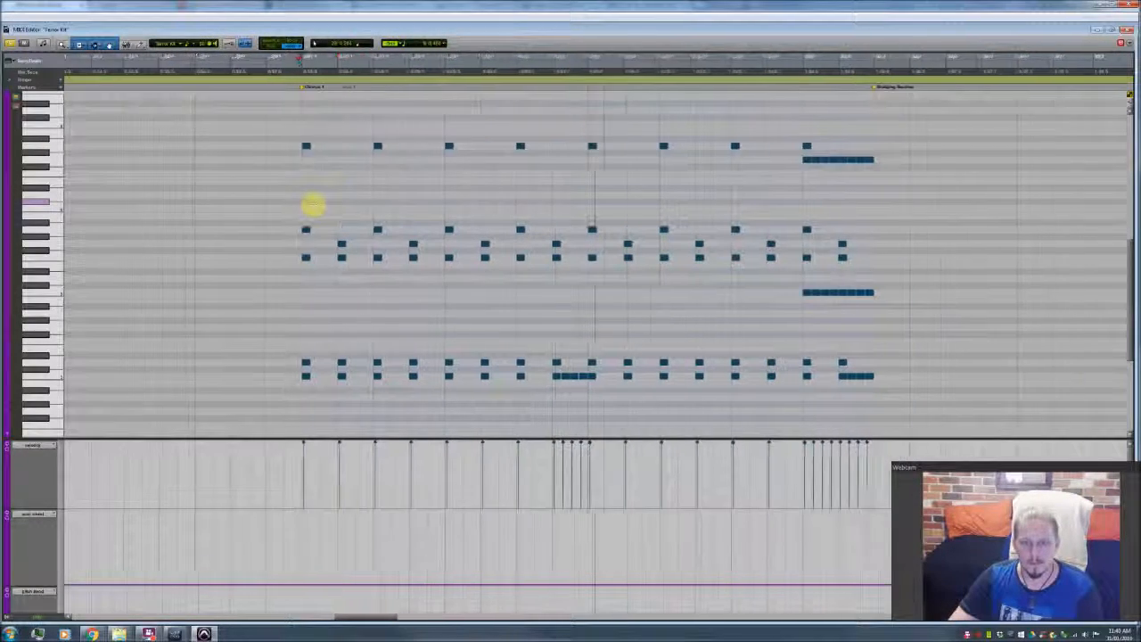
pyautogui.hscroll(4, 615, 254)
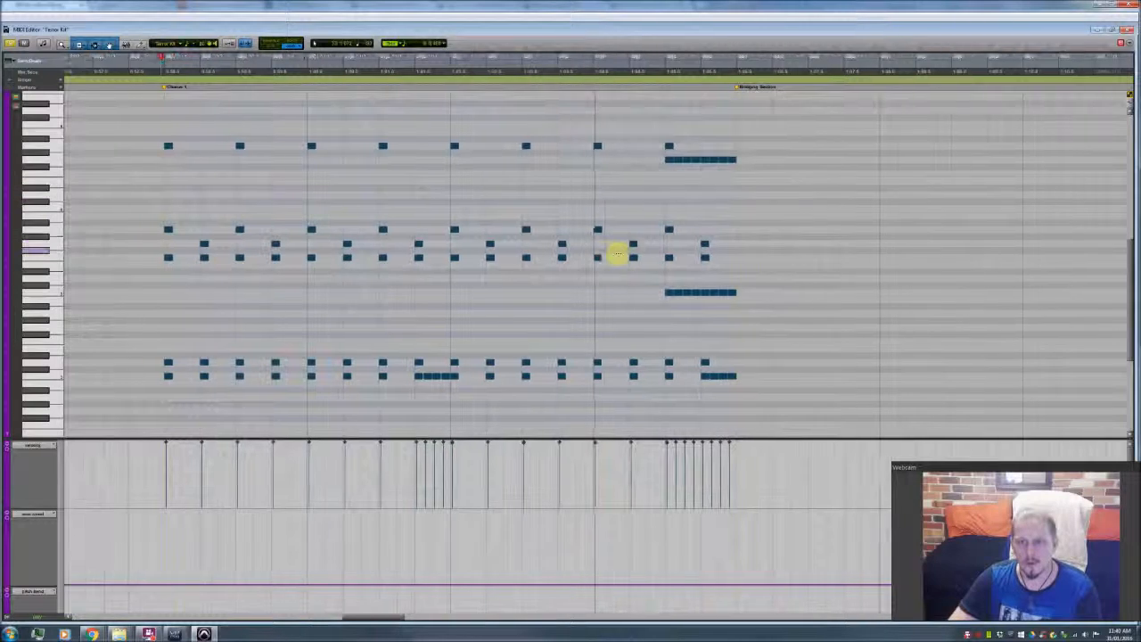
pyautogui.hscroll(4, 617, 254)
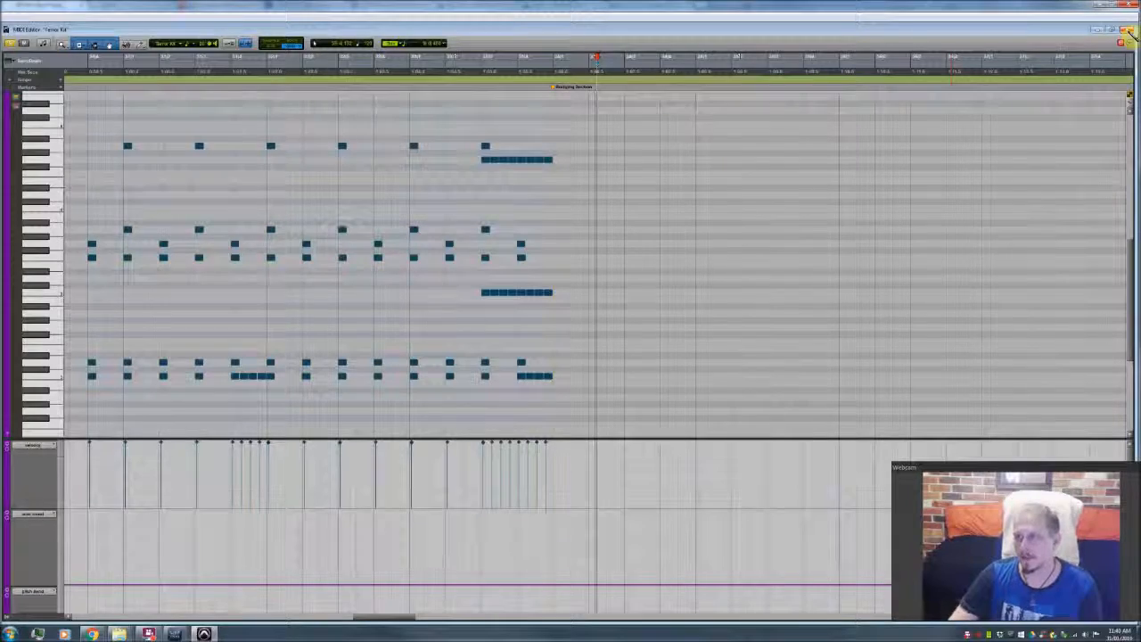
# Step: Close the drum clip's MIDI Editor and open the purple Score Menu clip of the Intro for viewing
pyautogui.click(1127, 32)
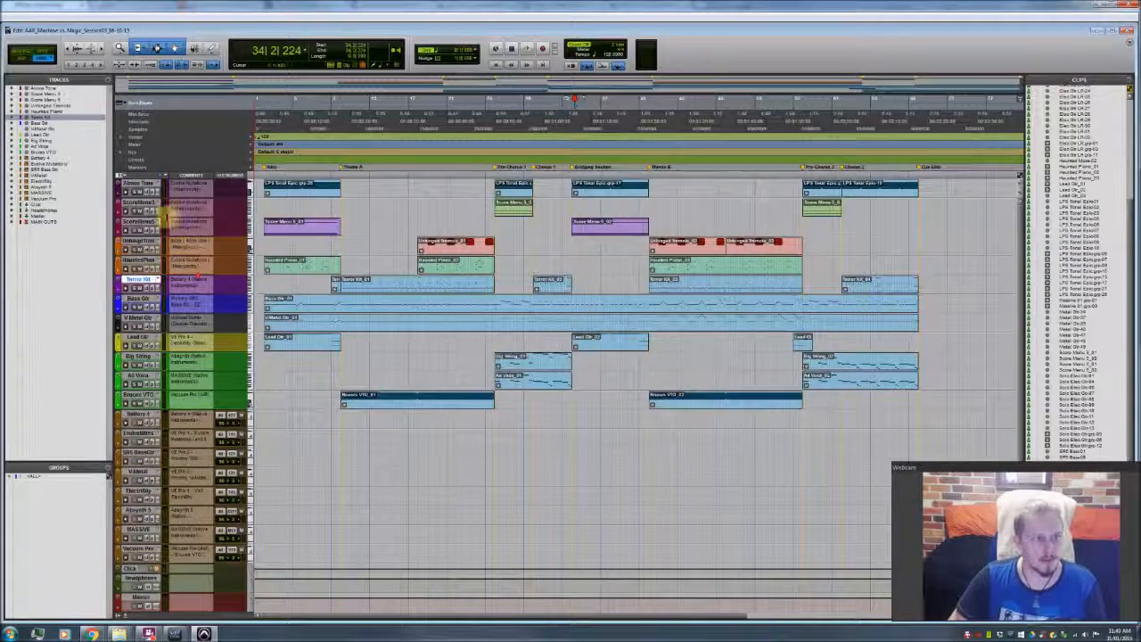
pyautogui.click(139, 222)
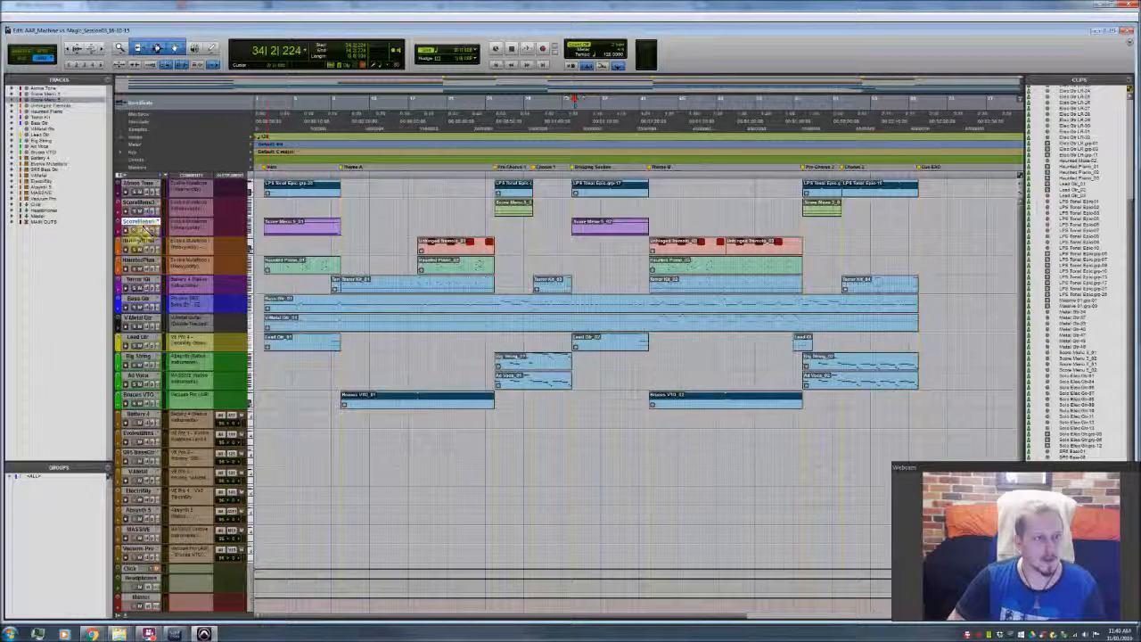
pyautogui.doubleClick(280, 226)
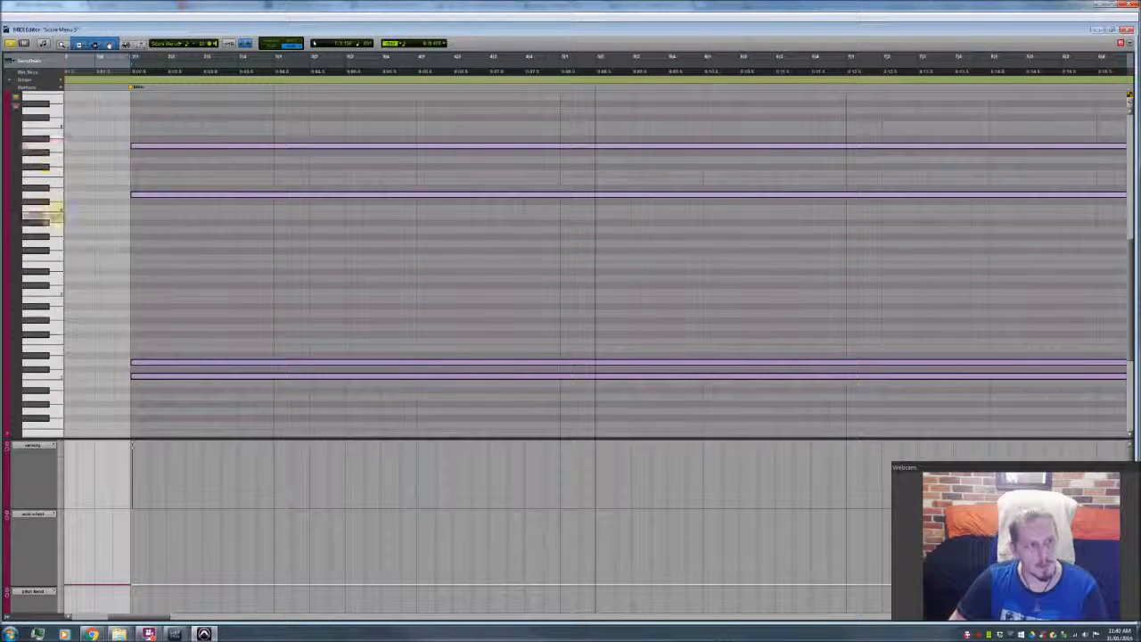
# Step: Audition each of the four sustained Score Menu notes one by one, from the lowest to the highest
pyautogui.hotkey('ctrl', 'a')
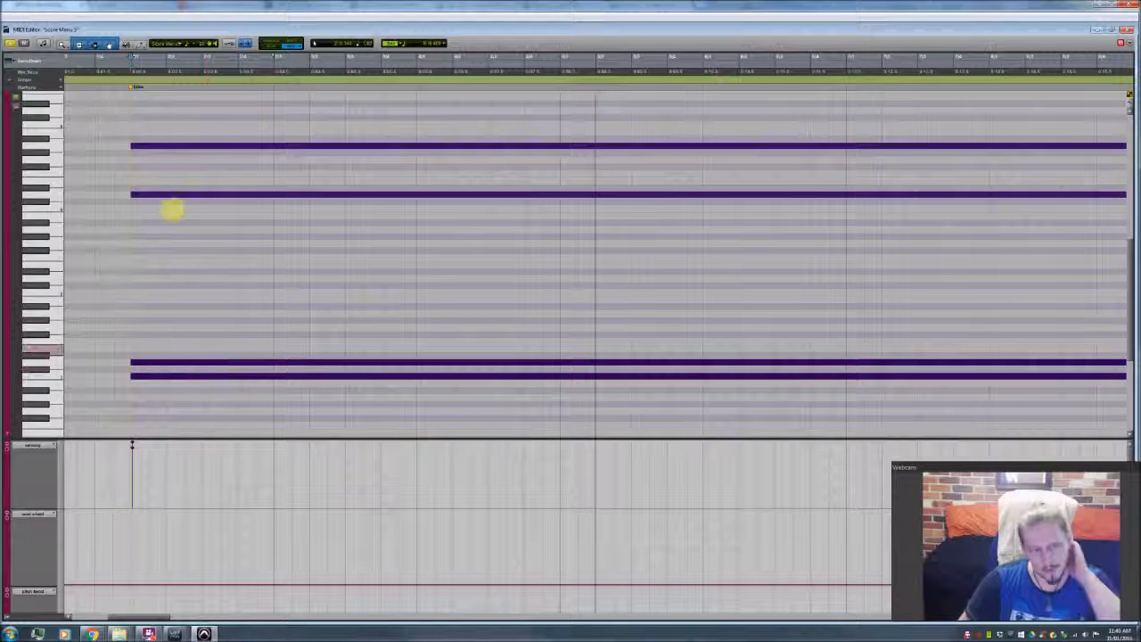
pyautogui.click(204, 378)
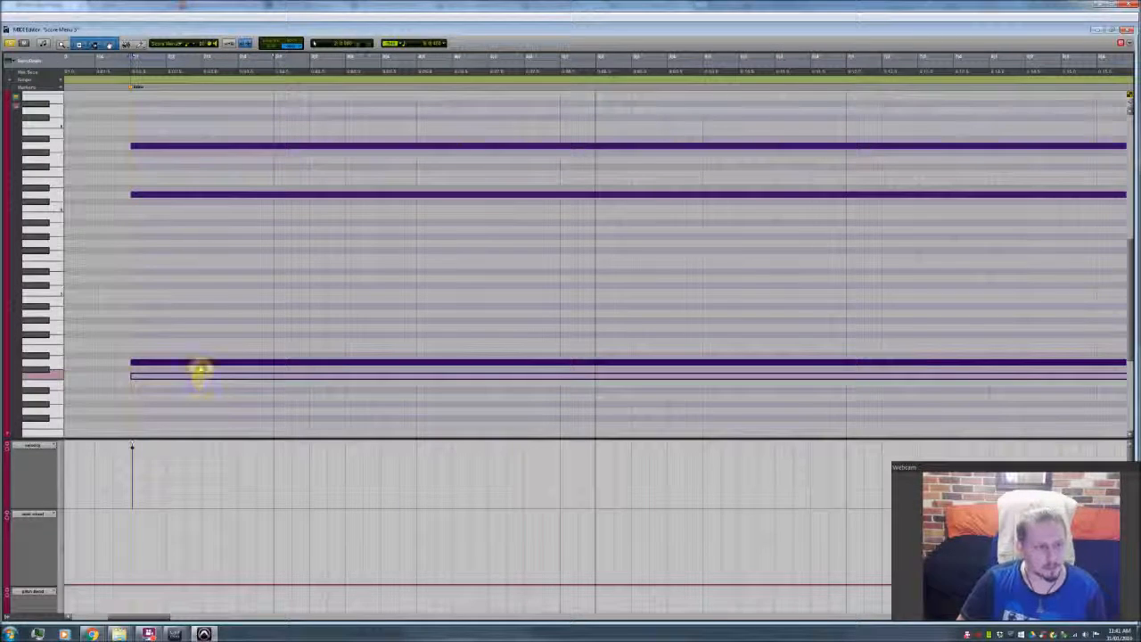
pyautogui.click(201, 364)
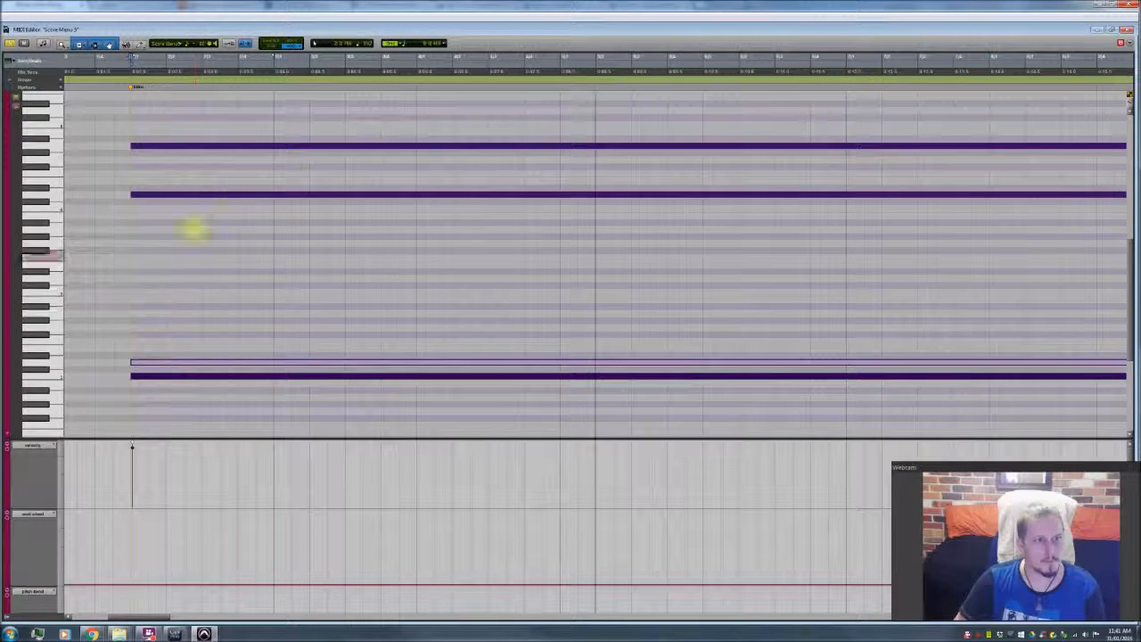
pyautogui.click(196, 196)
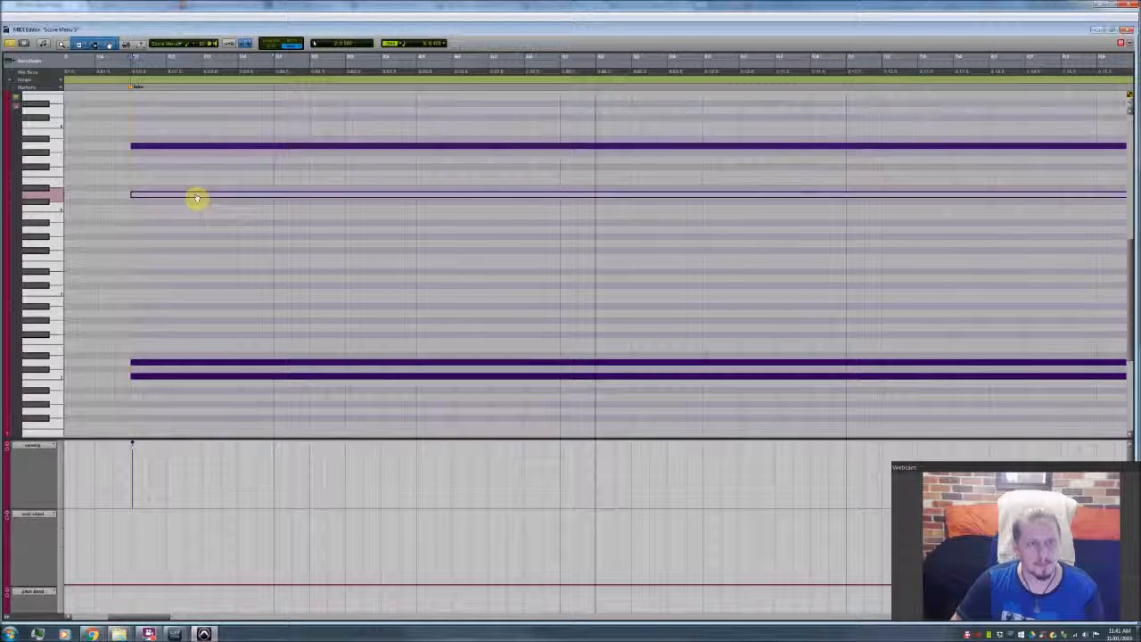
pyautogui.click(191, 148)
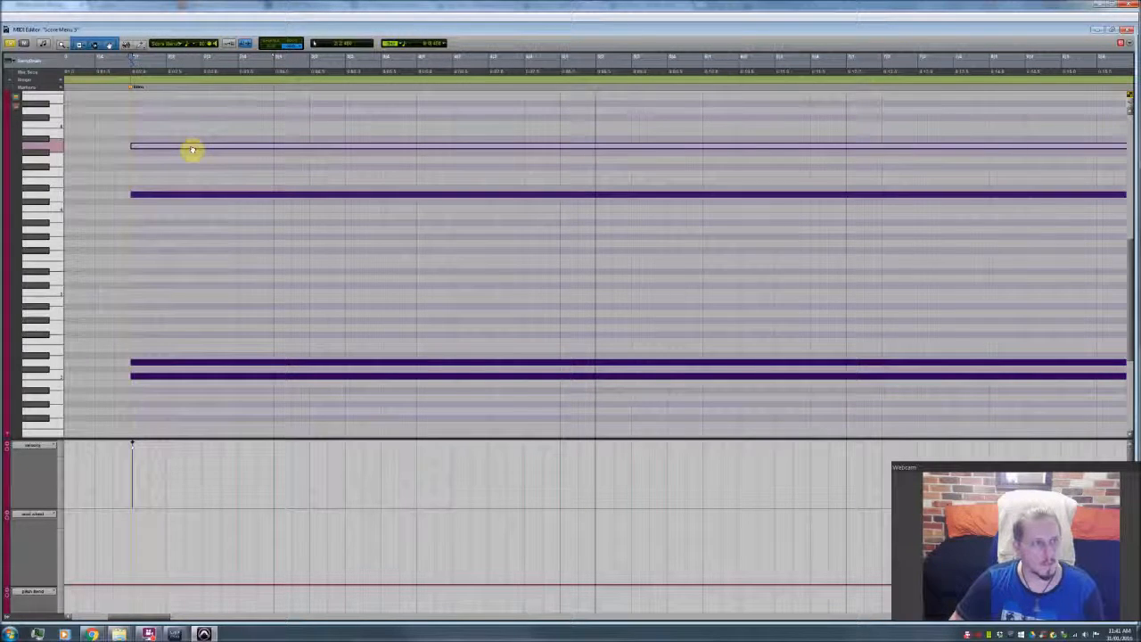
# Step: Play the sustained Score Menu notes from the Intro marker, and return to the arrangement to hear the part there
pyautogui.click(127, 172)
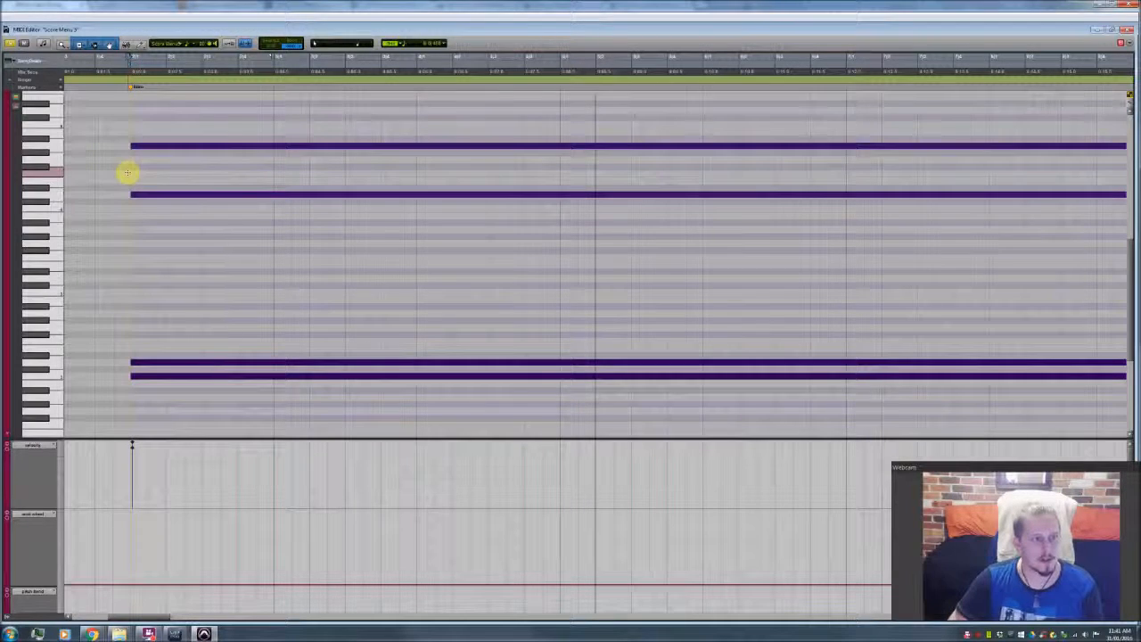
pyautogui.hscroll(-5, 148, 288)
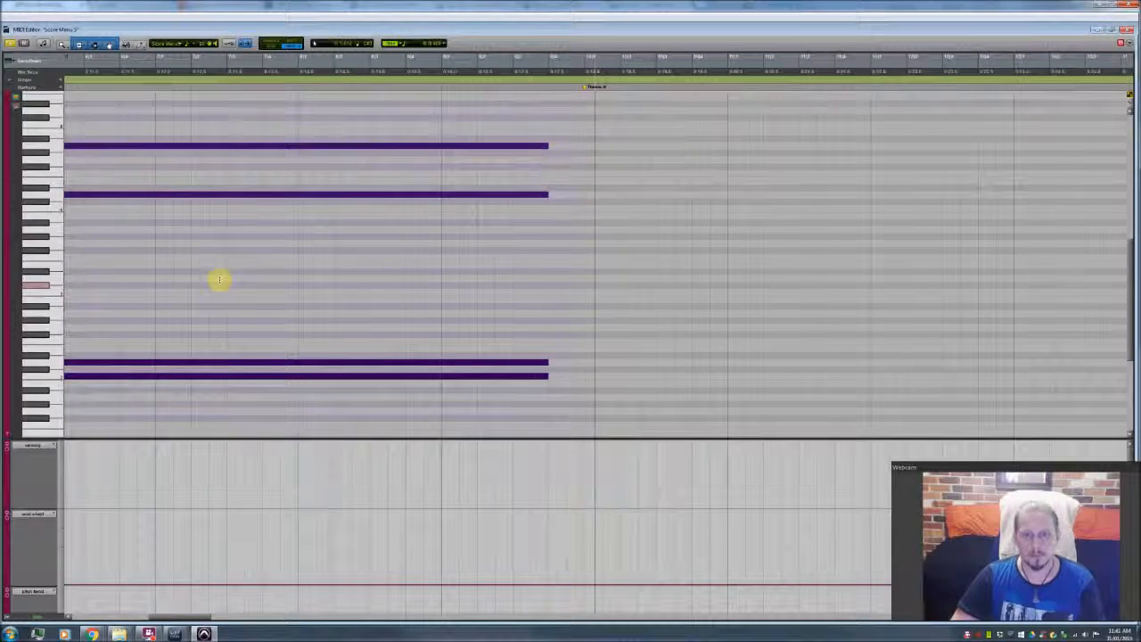
pyautogui.click(1126, 32)
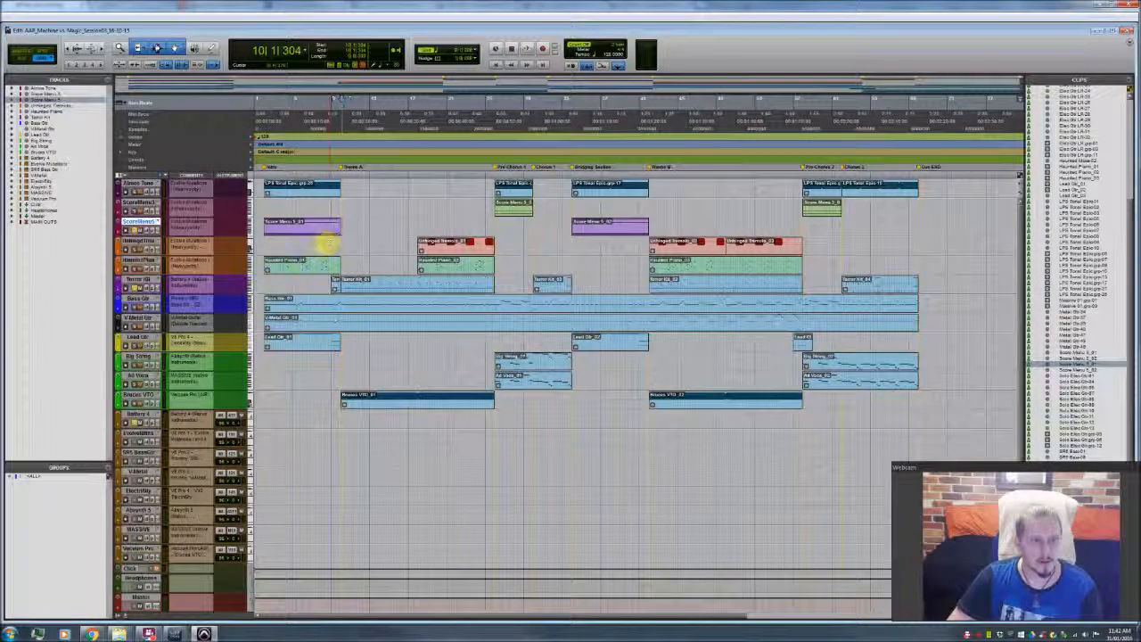
pyautogui.press('space')
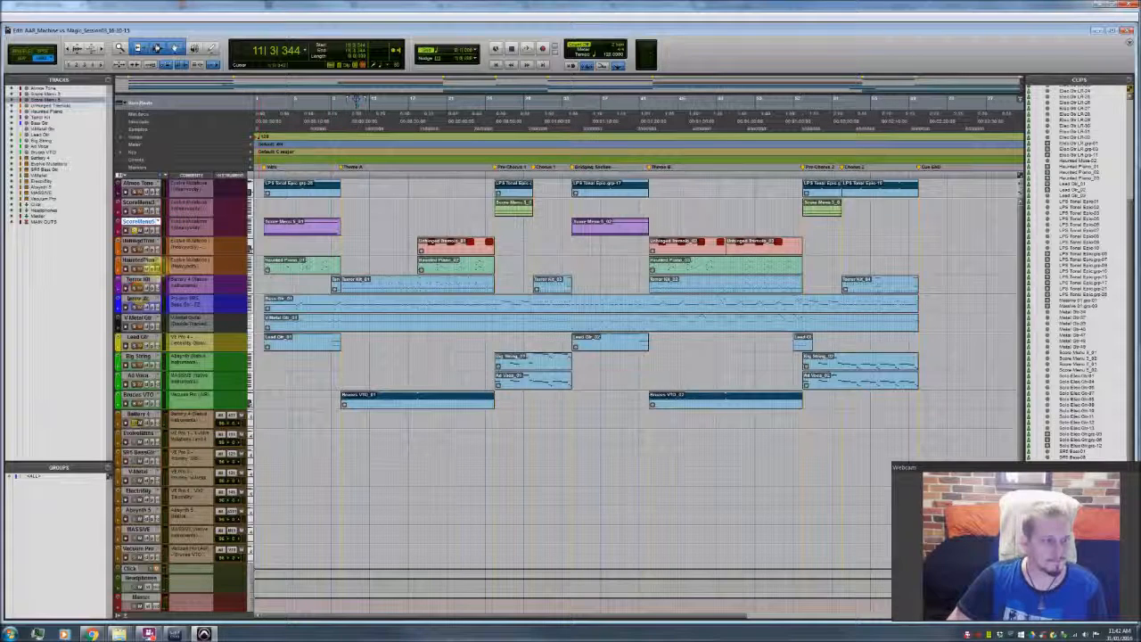
# Step: Select the Atmos Tone track and open its Intro clip in the MIDI Editor
pyautogui.click(140, 184)
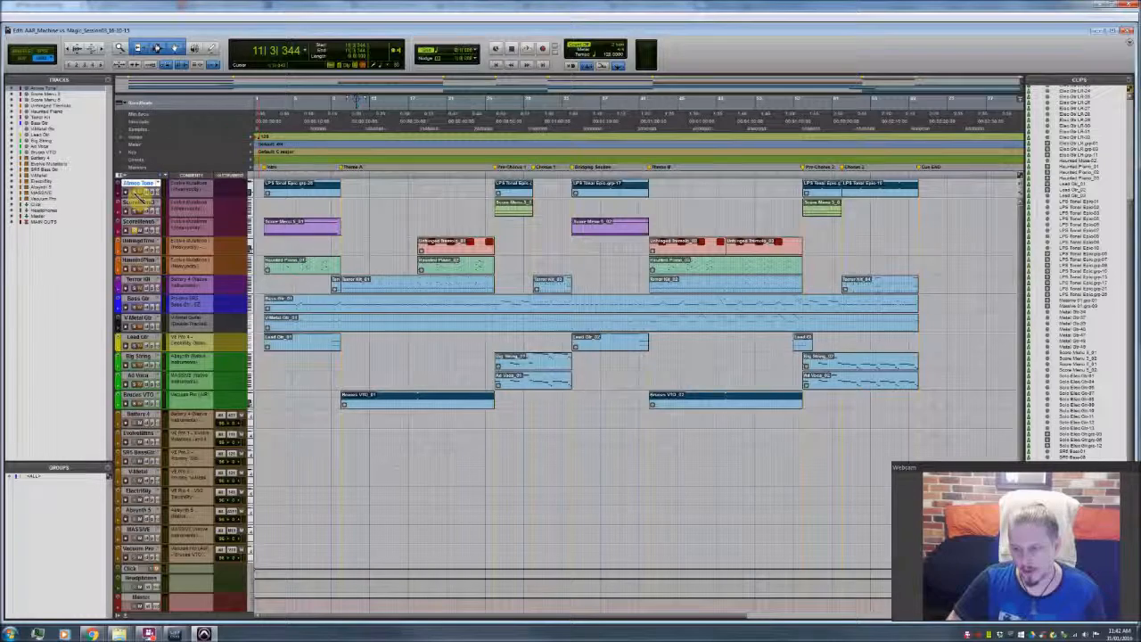
pyautogui.click(140, 222)
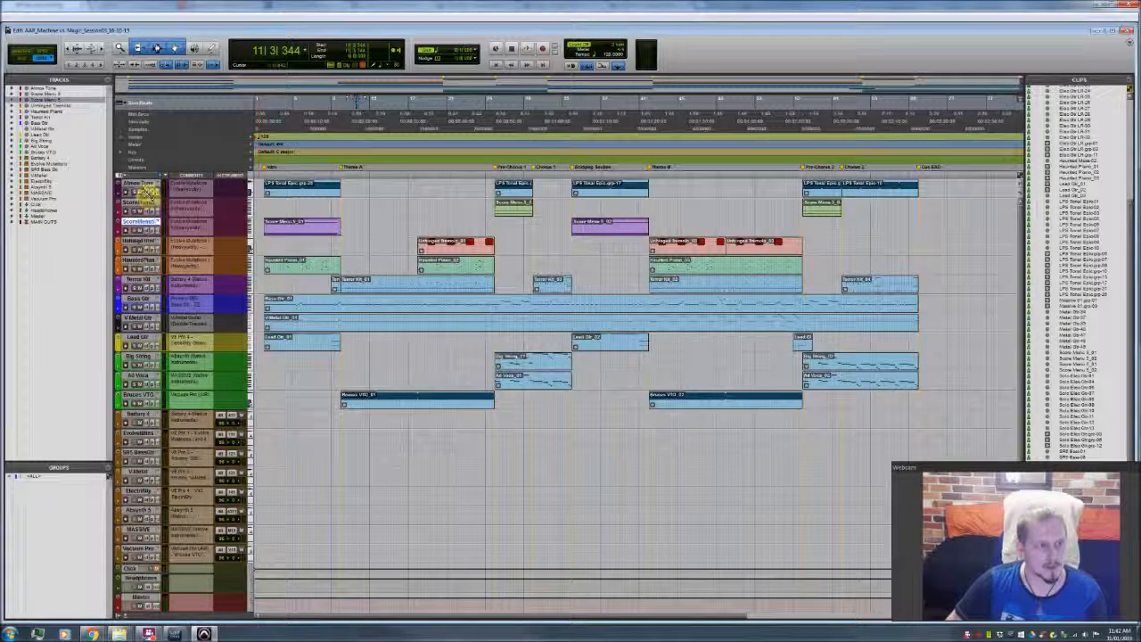
pyautogui.click(140, 184)
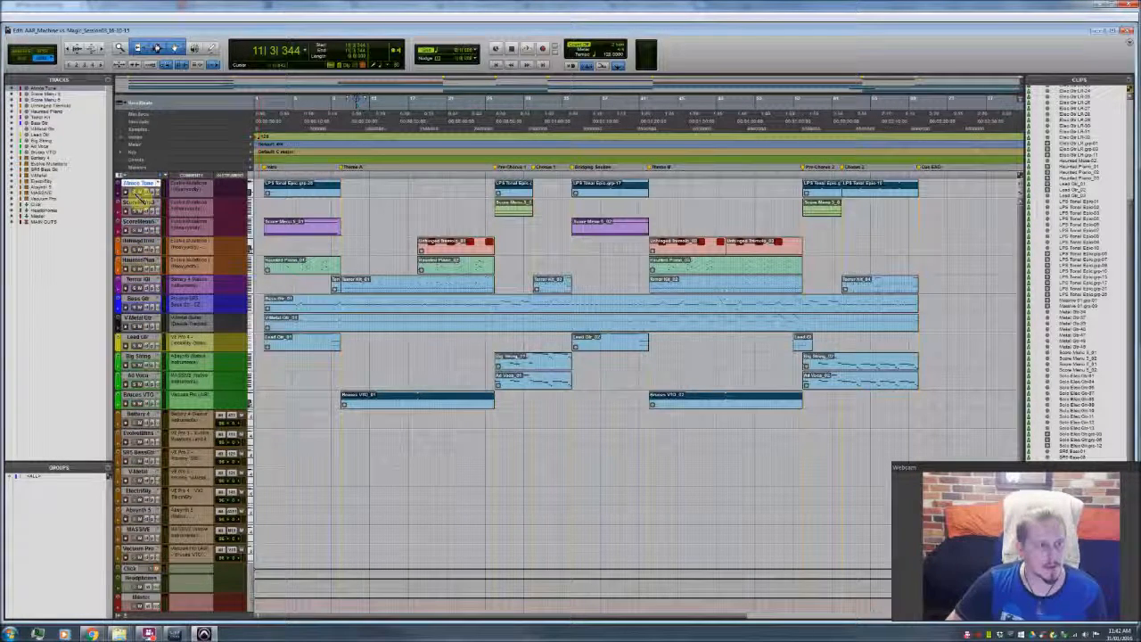
pyautogui.doubleClick(277, 191)
# Step: Play the sustained Atmos Tone note from the start of the Intro, and close the MIDI Editor
pyautogui.click(124, 260)
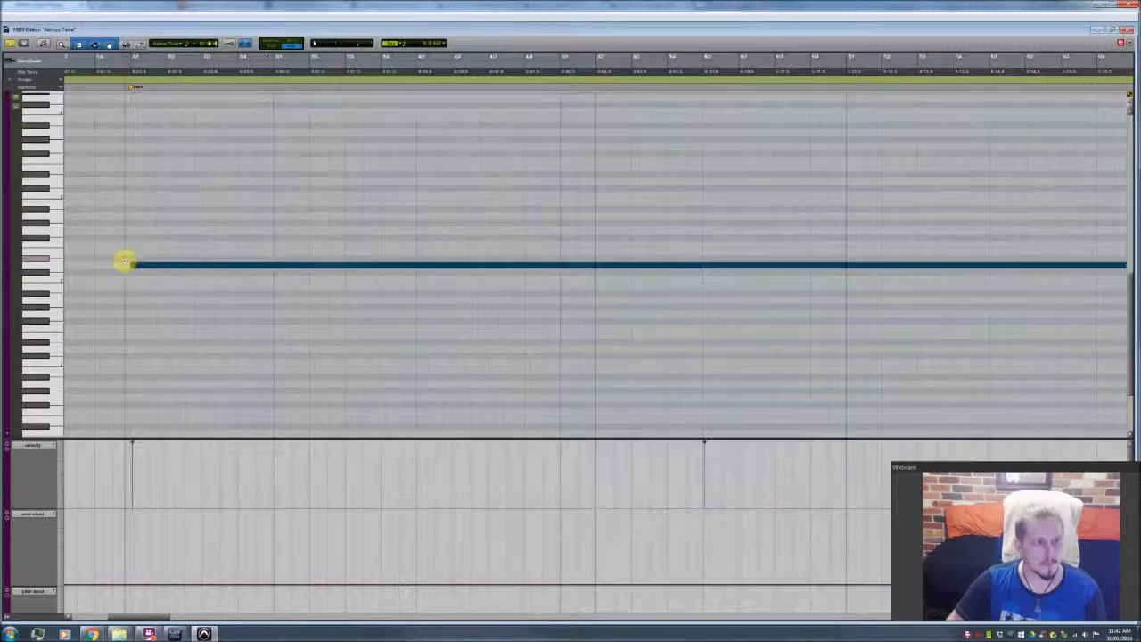
pyautogui.press('space')
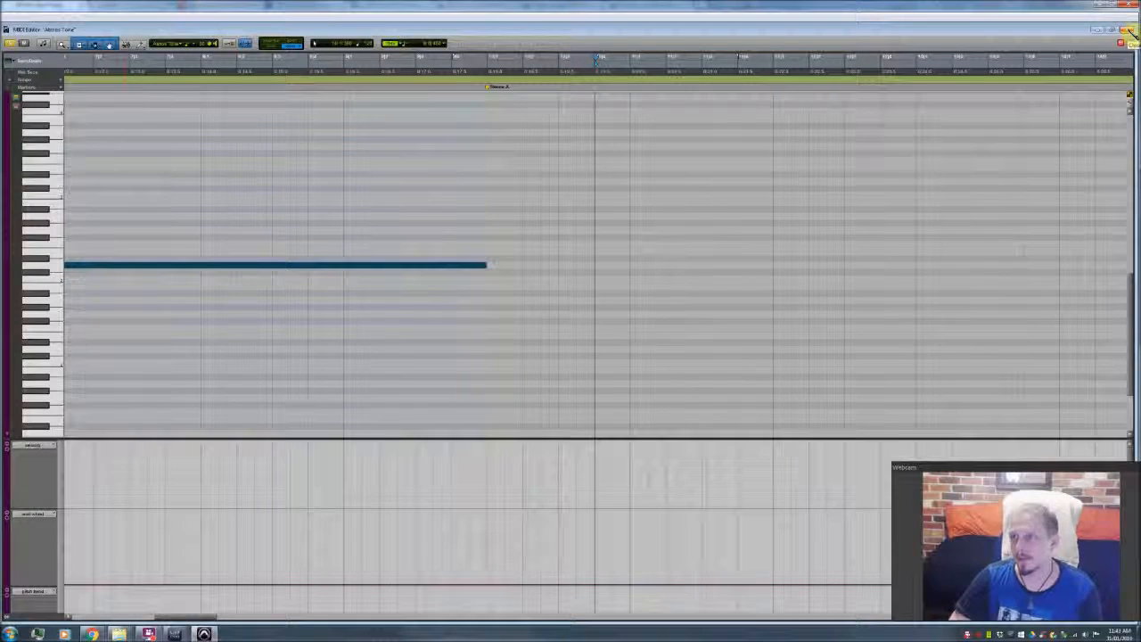
pyautogui.click(1128, 31)
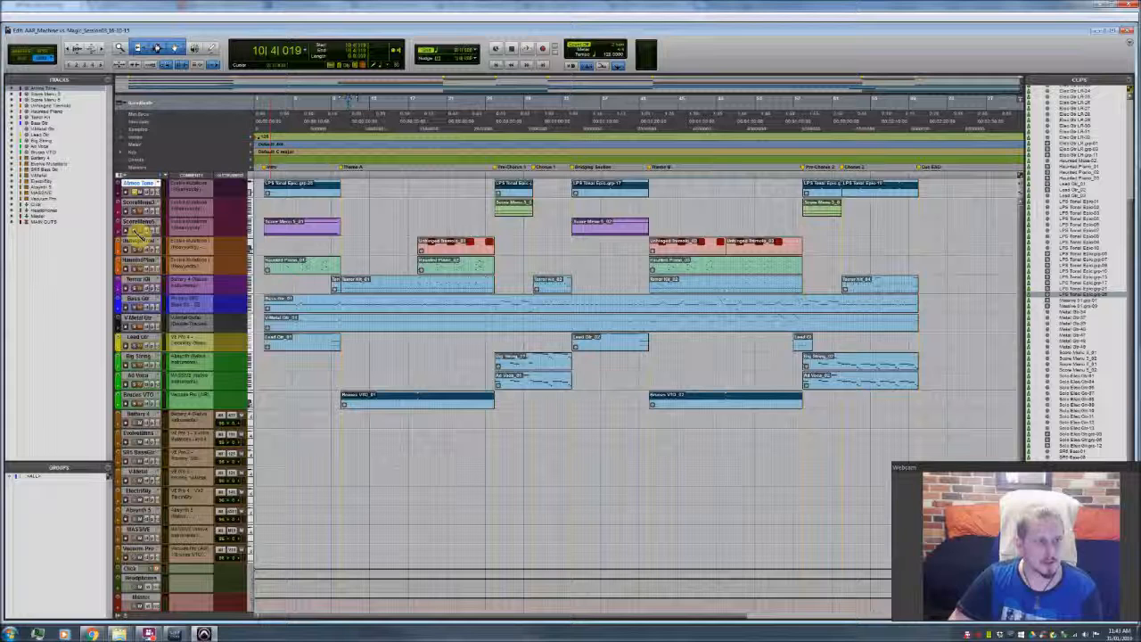
# Step: Play the arrangement from the Intro, and move playback to the Bridging Section at 34|1|000 and to 55|2|000 ahead of Pre-Chorus 2
pyautogui.click(263, 198)
pyautogui.press('space')
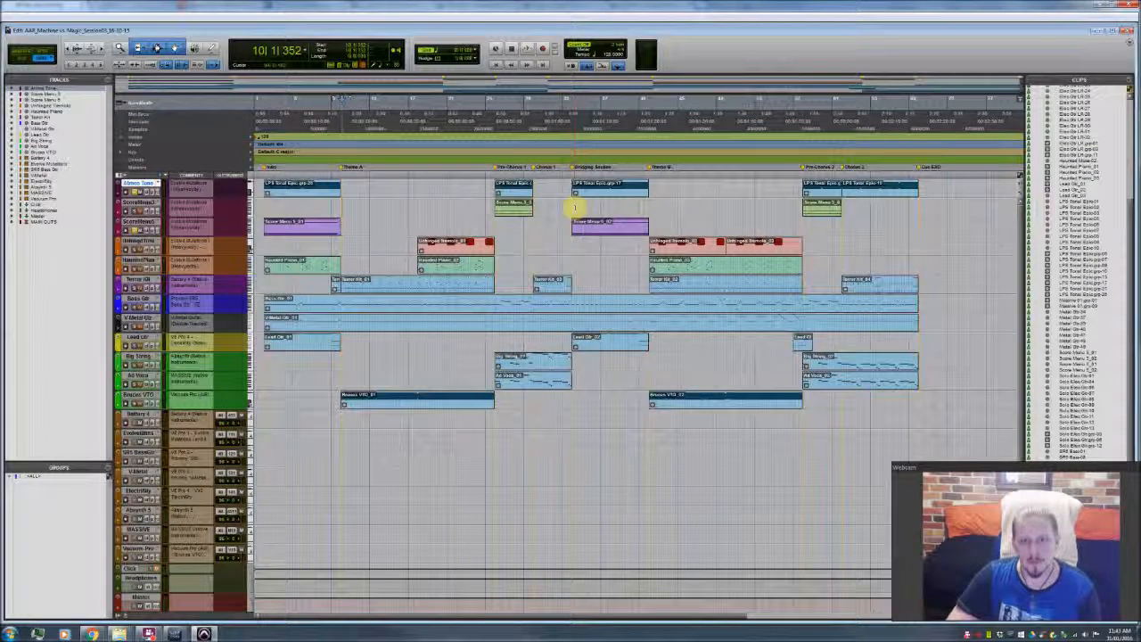
pyautogui.click(576, 167)
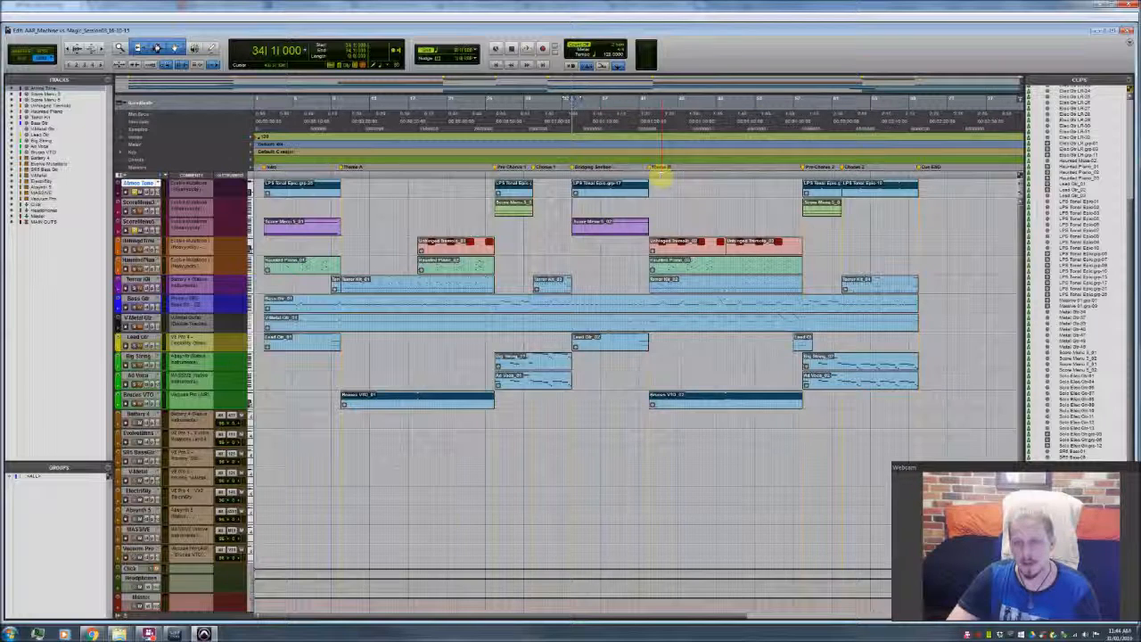
pyautogui.click(775, 186)
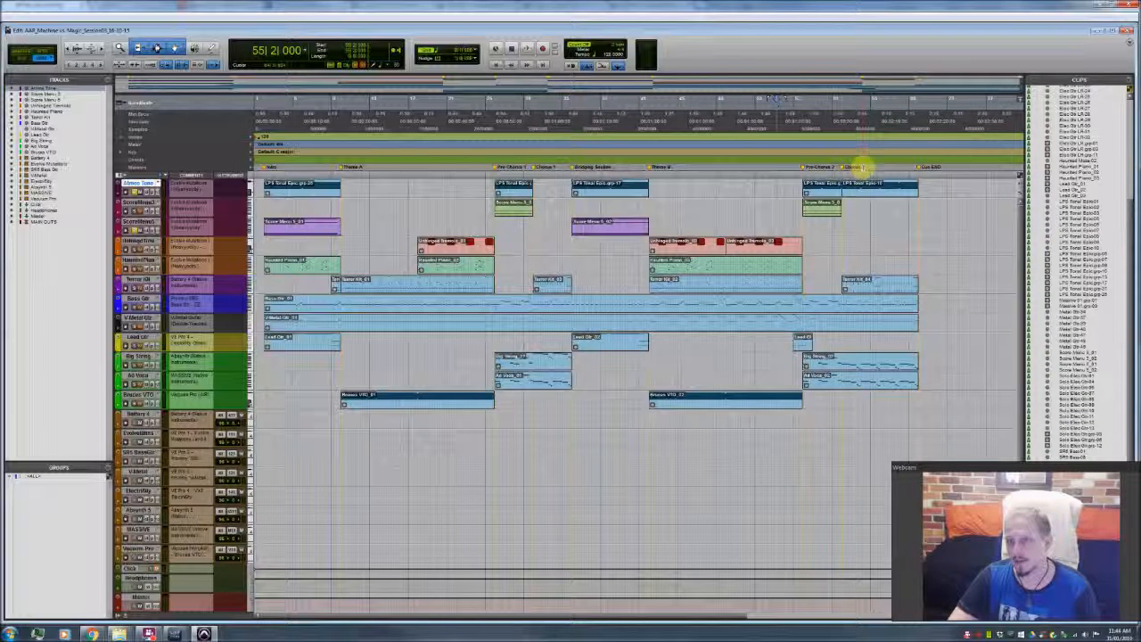
pyautogui.click(892, 190)
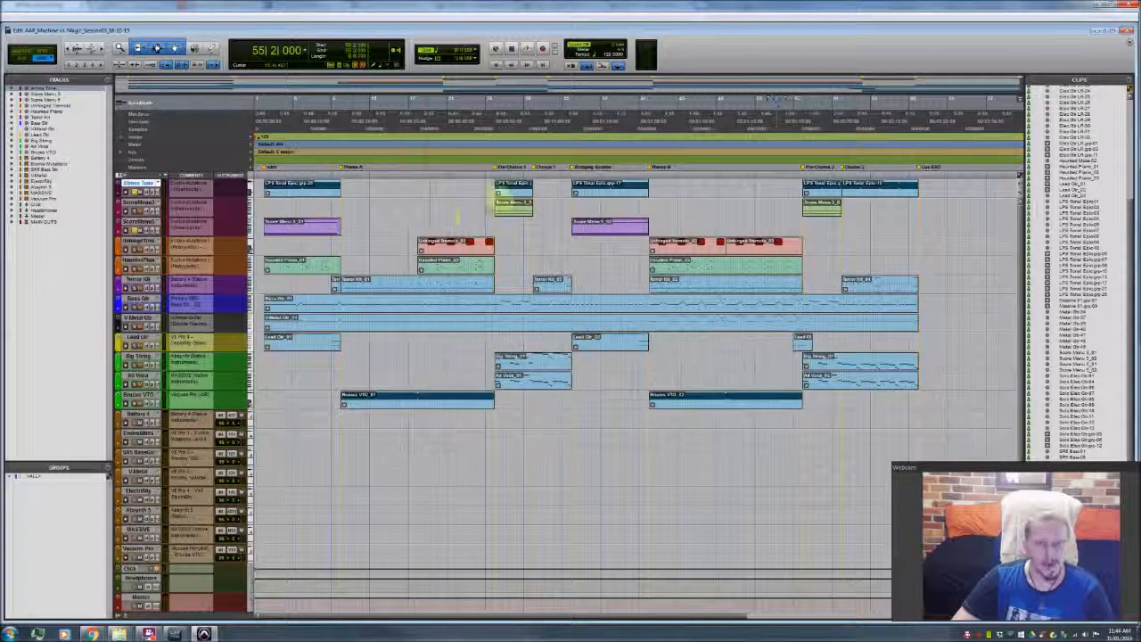
# Step: Select the upper Score Menu track and open its green Pre-Chorus 1 clip in the MIDI Editor
pyautogui.click(503, 204)
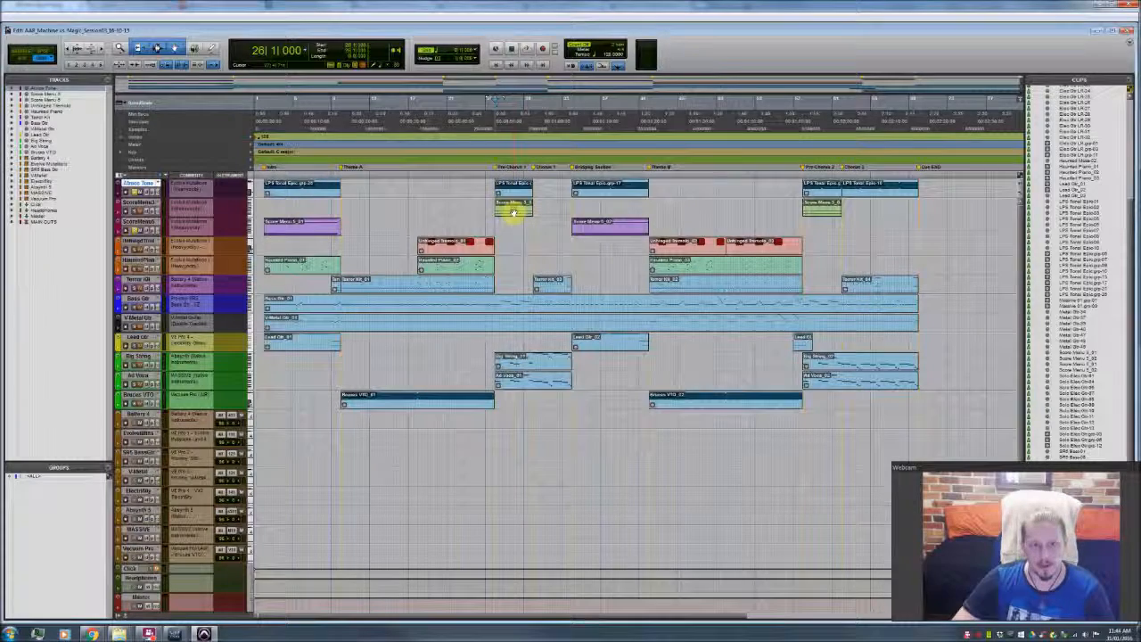
pyautogui.click(513, 212)
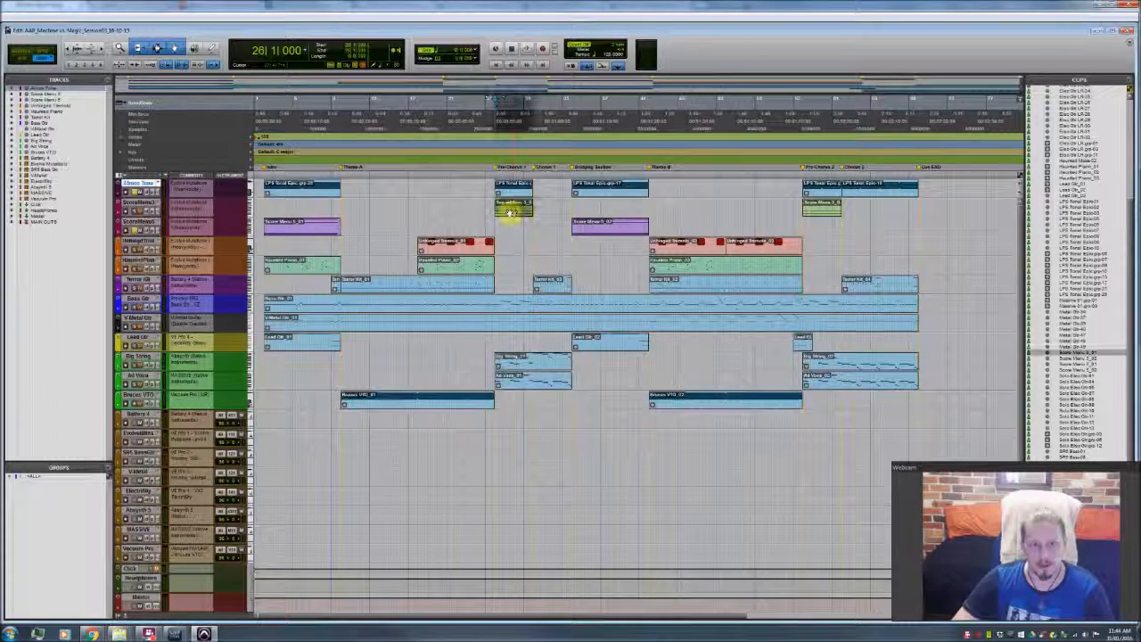
pyautogui.click(143, 203)
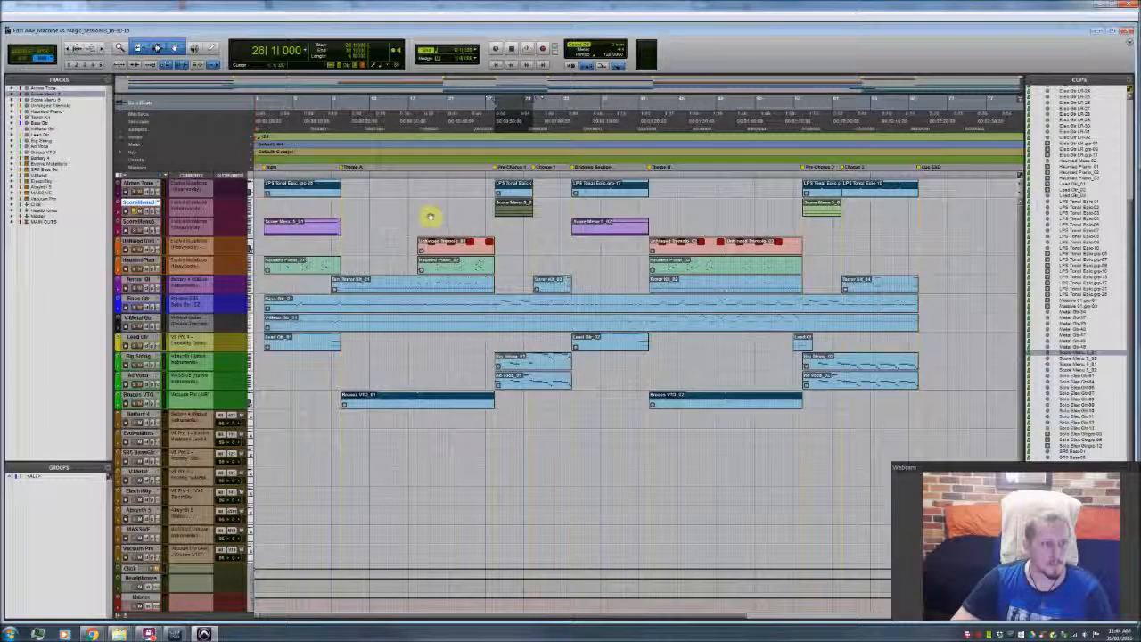
pyautogui.doubleClick(508, 211)
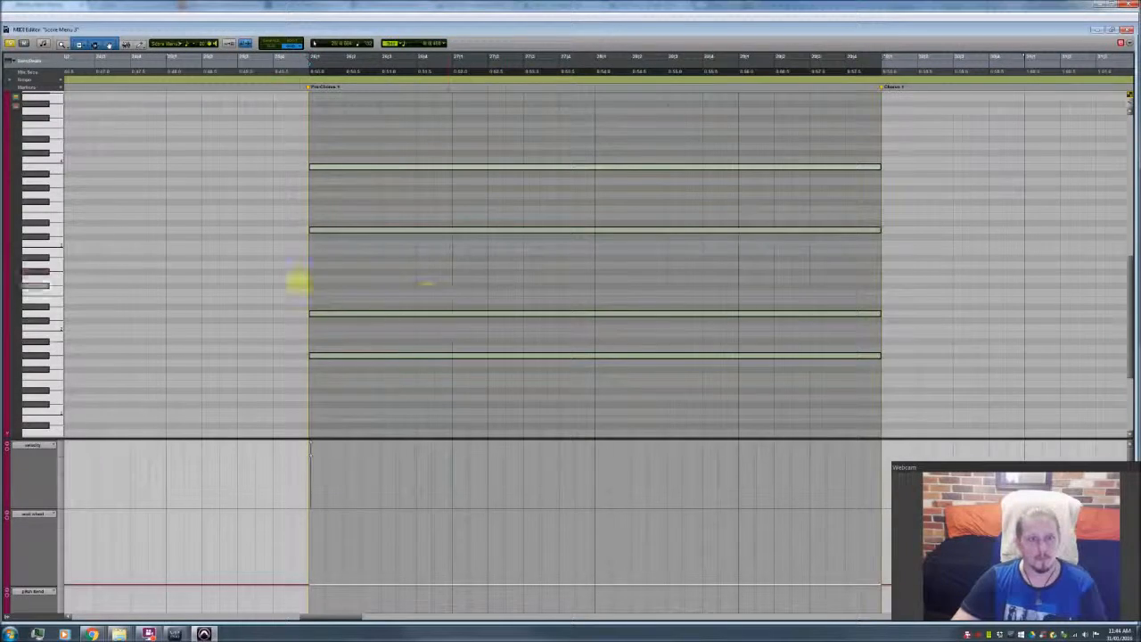
# Step: Clear the note selection and audition the four sustained Score Menu notes one by one from highest to lowest
pyautogui.click(298, 279)
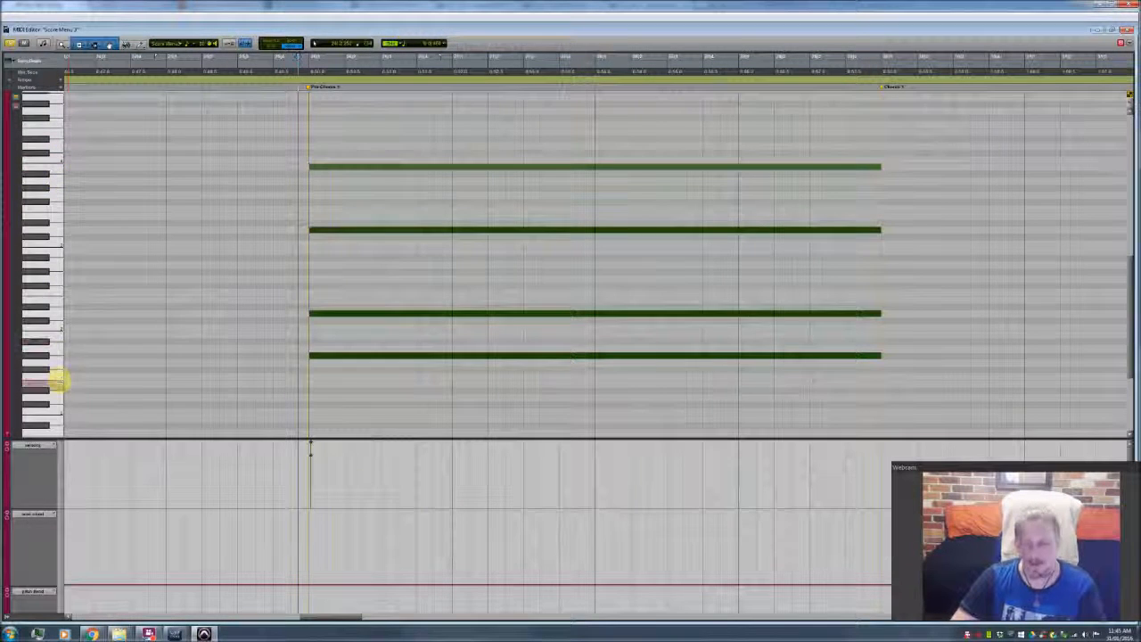
pyautogui.click(329, 167)
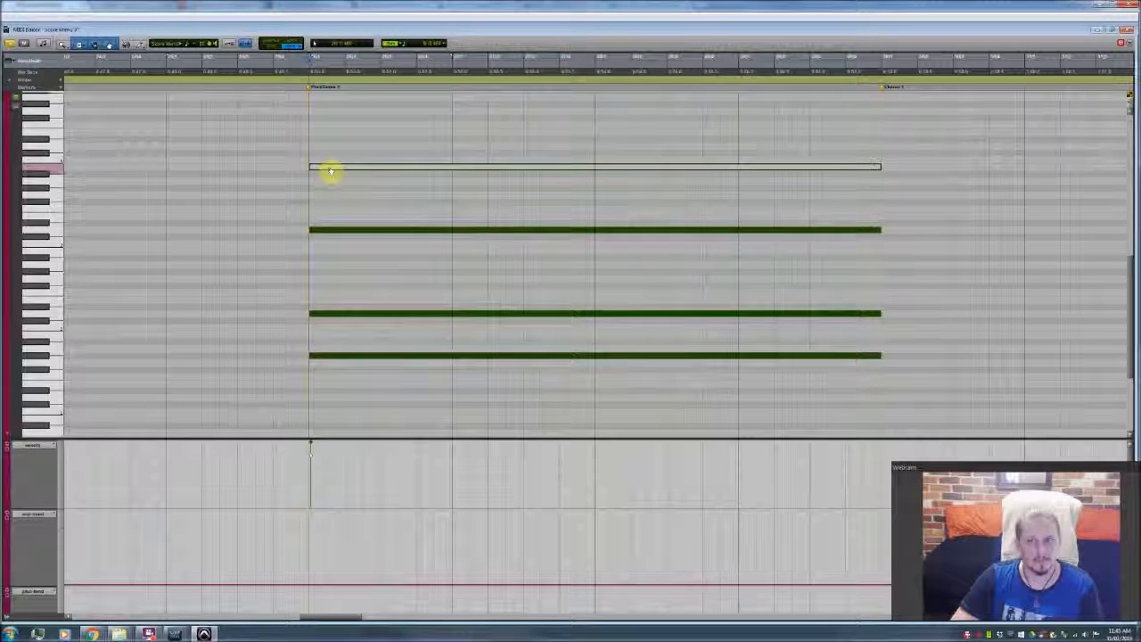
pyautogui.click(341, 234)
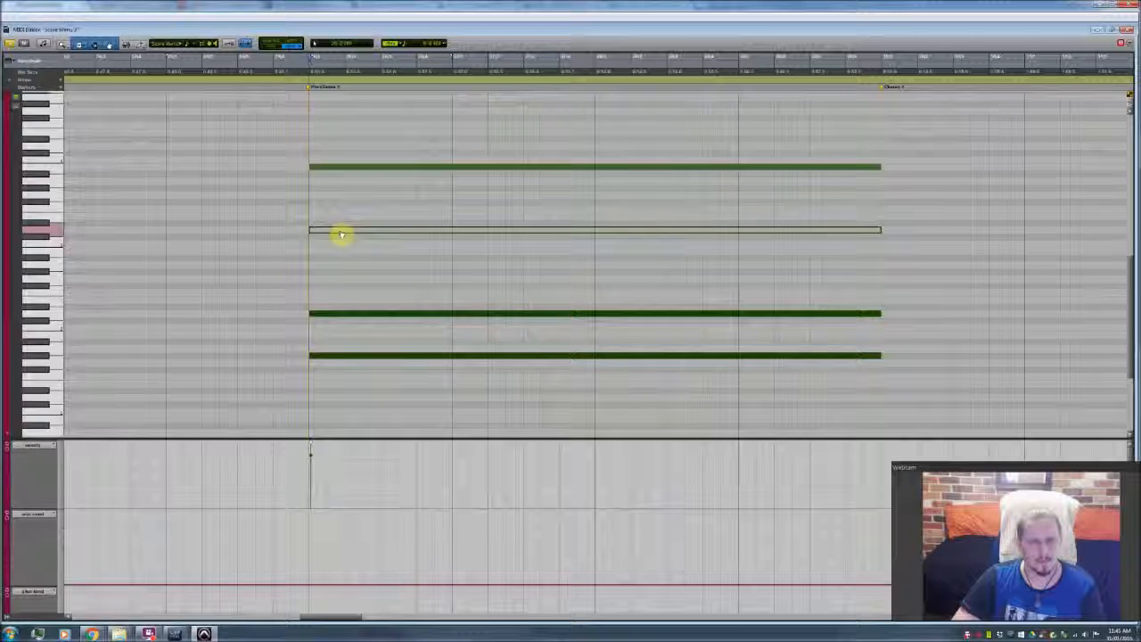
pyautogui.click(380, 316)
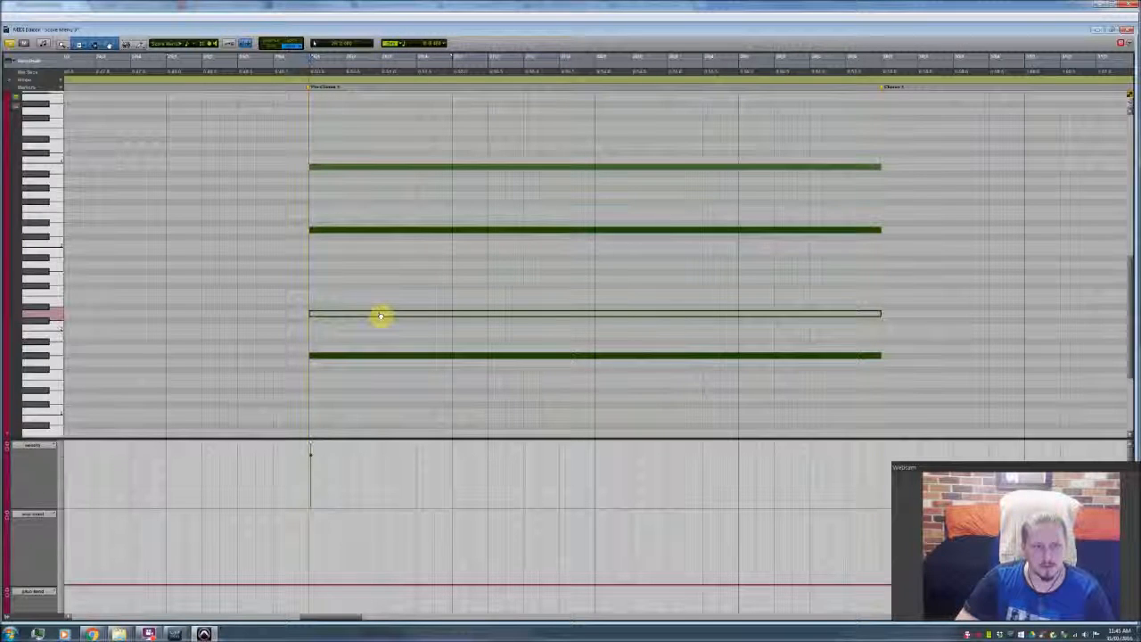
pyautogui.click(381, 357)
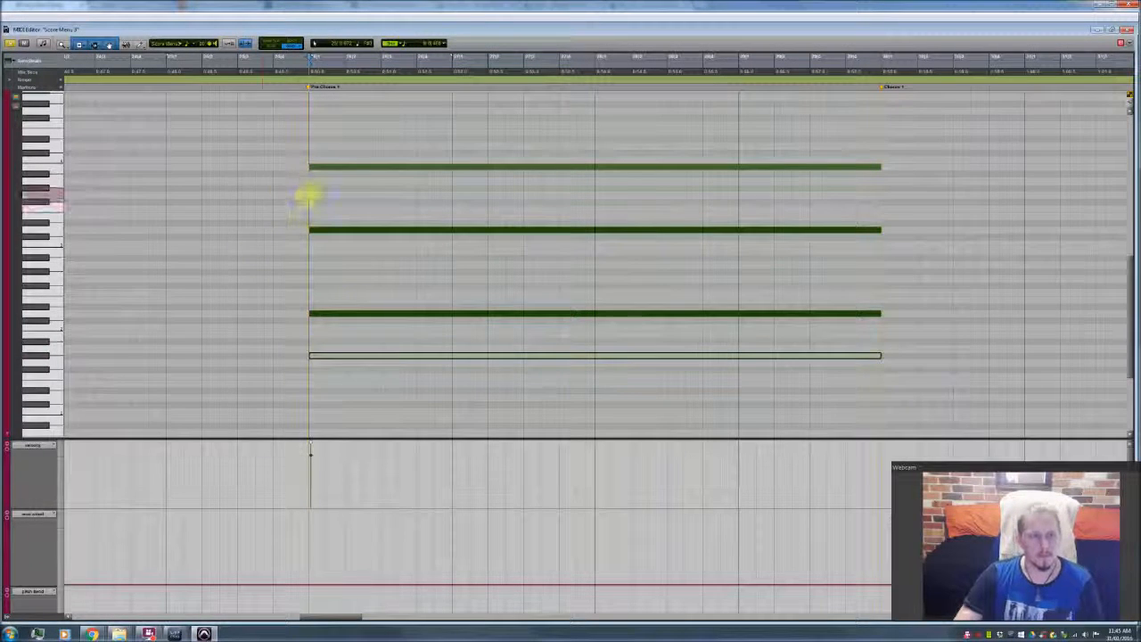
# Step: Play the sustained Score Menu chord from the Pre-Chorus 1 marker, and close the MIDI Editor
pyautogui.click(308, 194)
pyautogui.press('space')
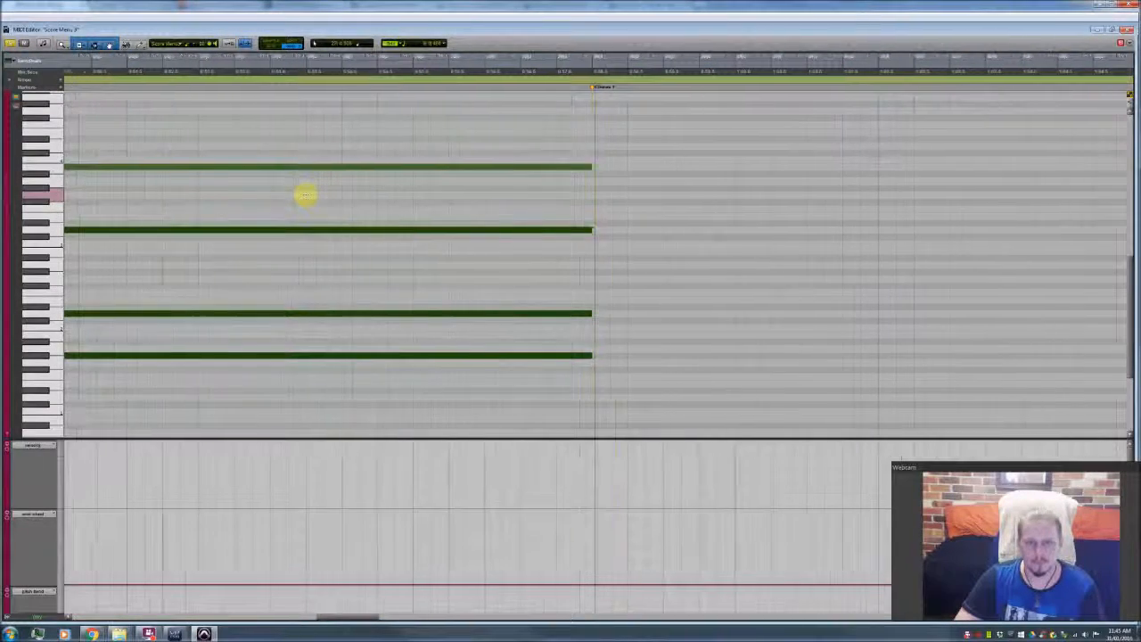
pyautogui.click(1128, 30)
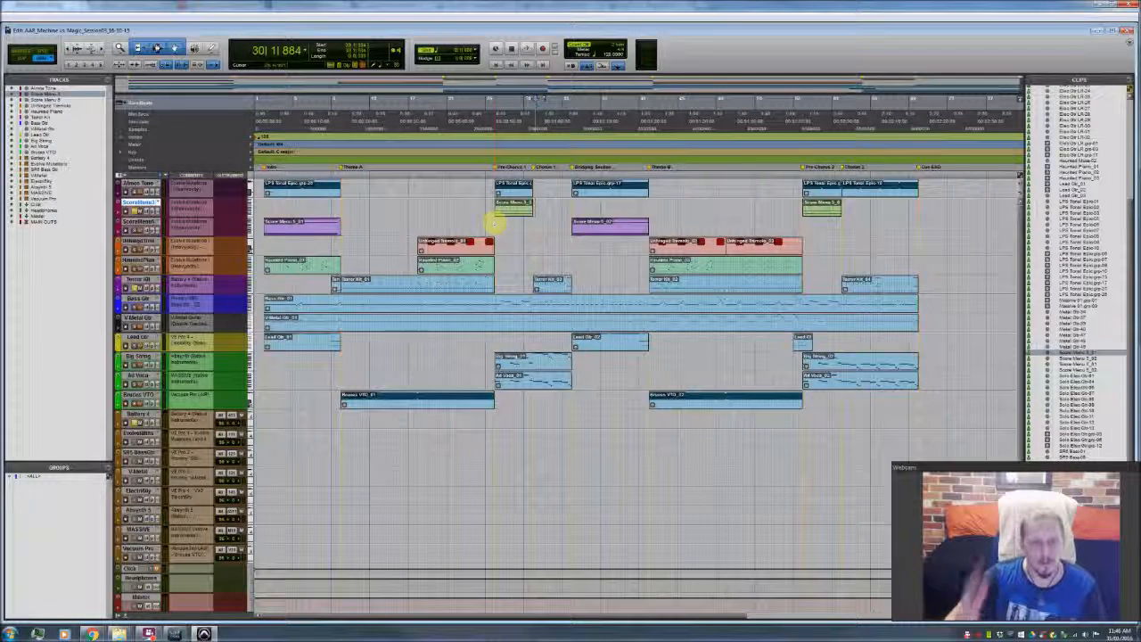
# Step: Play the arrangement through Pre-Chorus 1, restarting playback from 26|1|000 to hear the Score Menu part in context
pyautogui.press('space')
pyautogui.press('space')
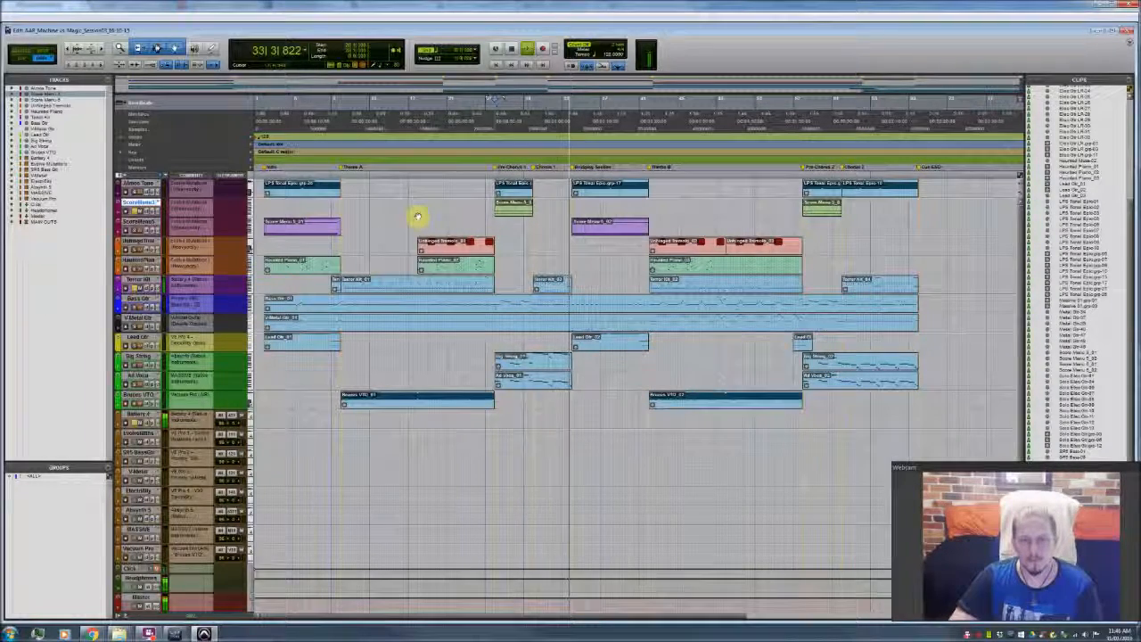
pyautogui.press('space')
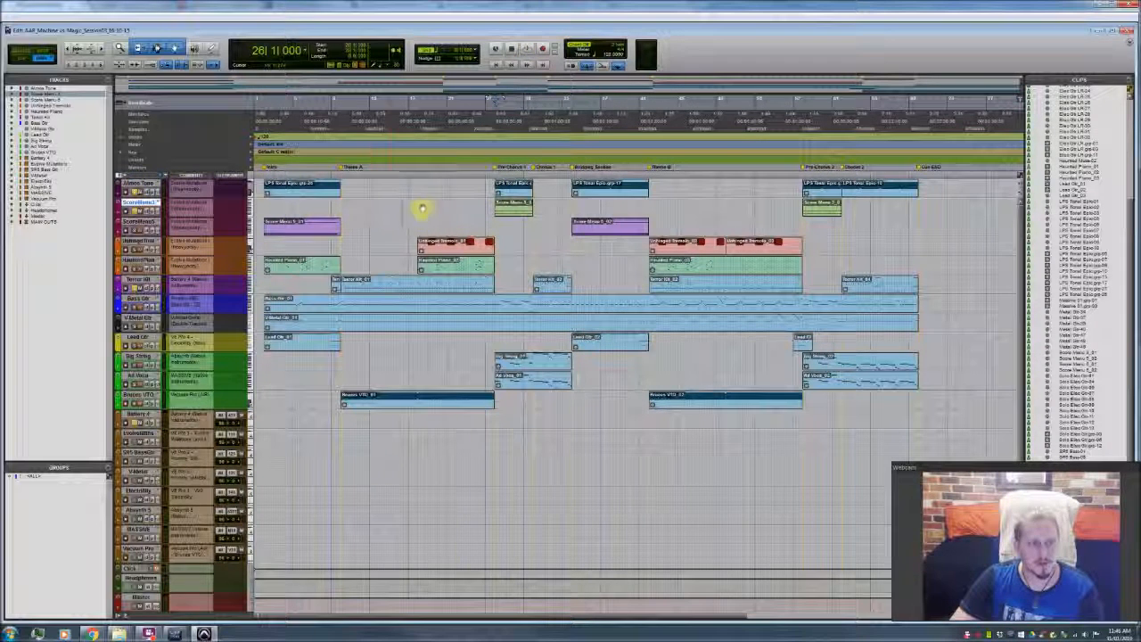
pyautogui.press('space')
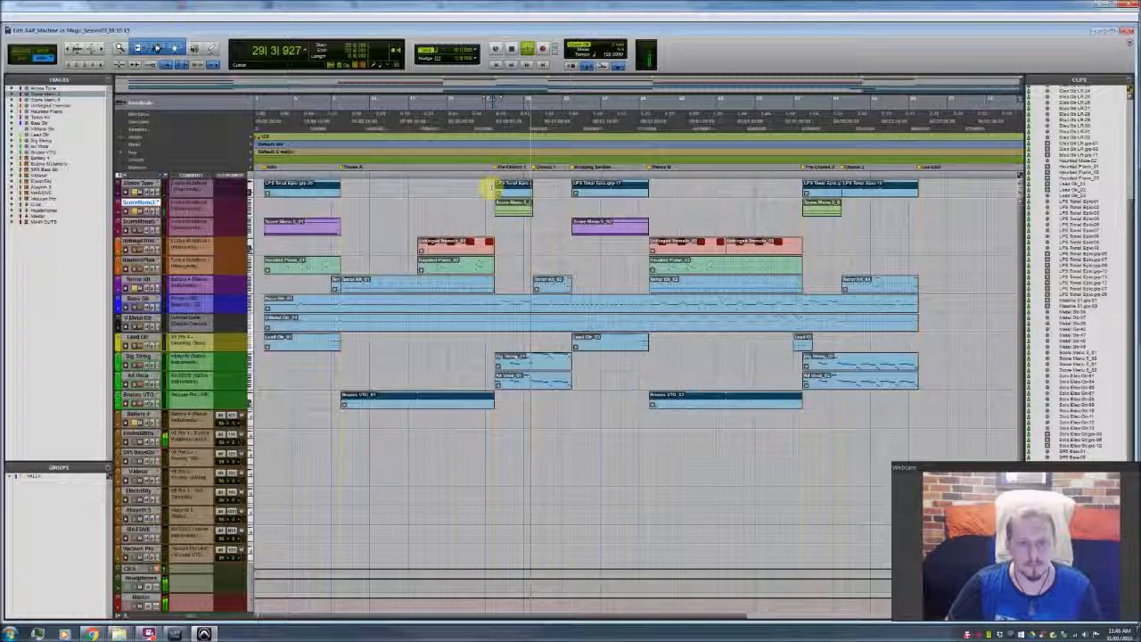
pyautogui.press('space')
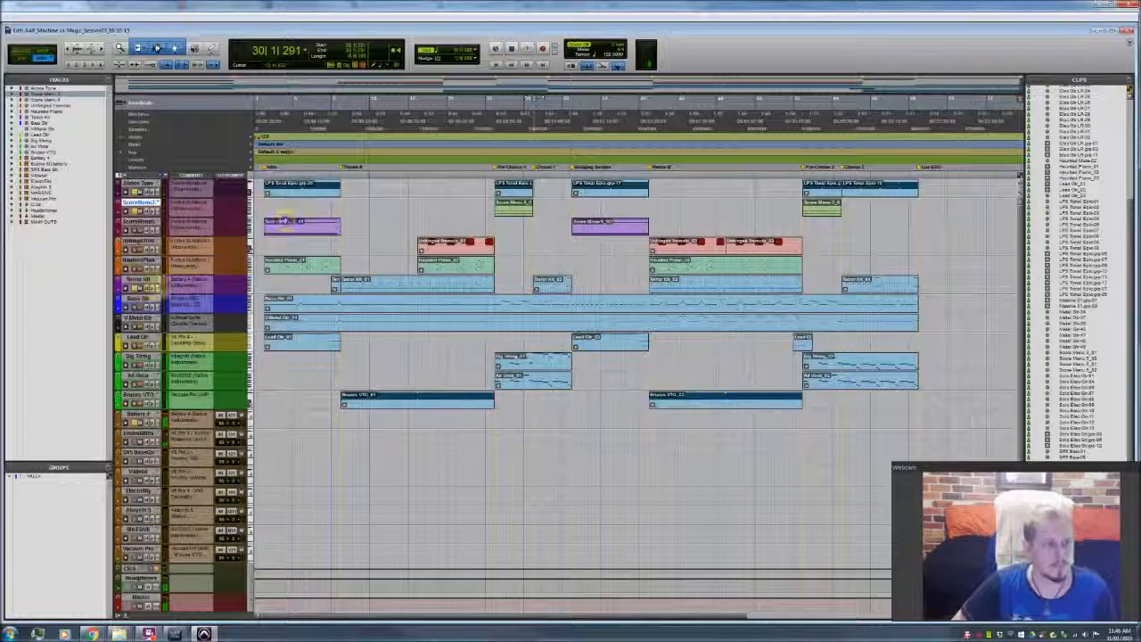